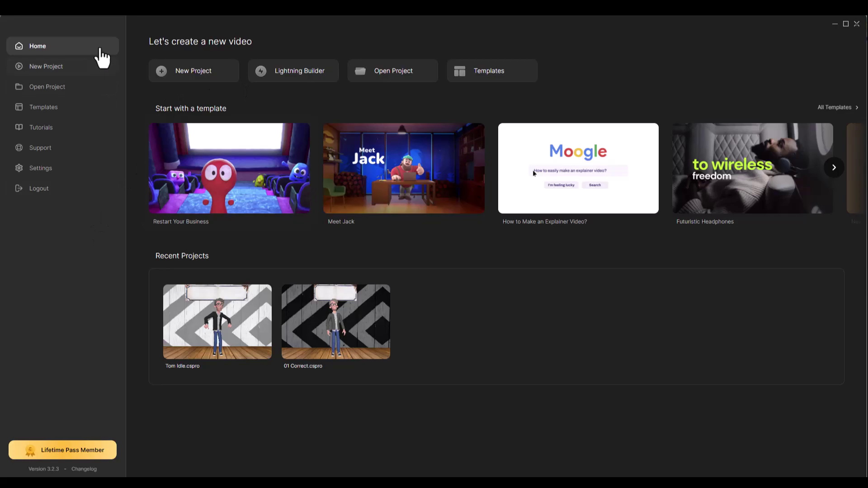
# Preview the video builder with 16:9 and Marketing Agency, then browse Templates and return Home.
pyautogui.click(294, 71)
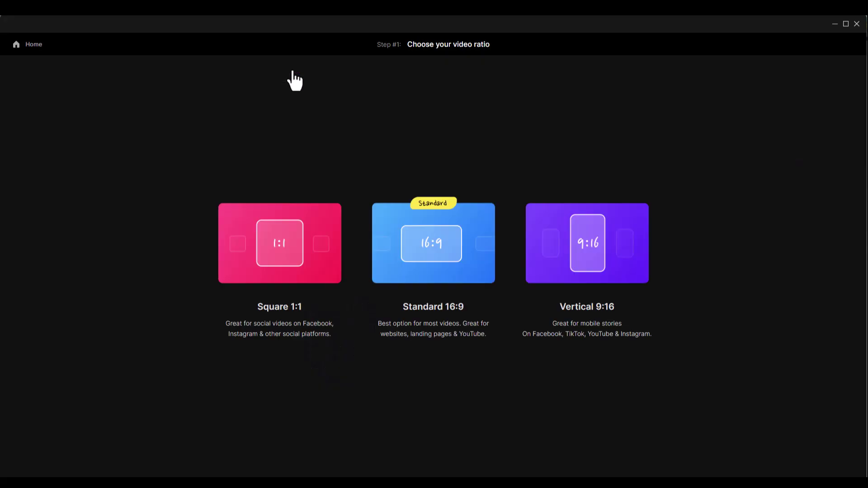
pyautogui.click(437, 248)
pyautogui.scroll(-2, 395, 349)
pyautogui.scroll(-2, 395, 350)
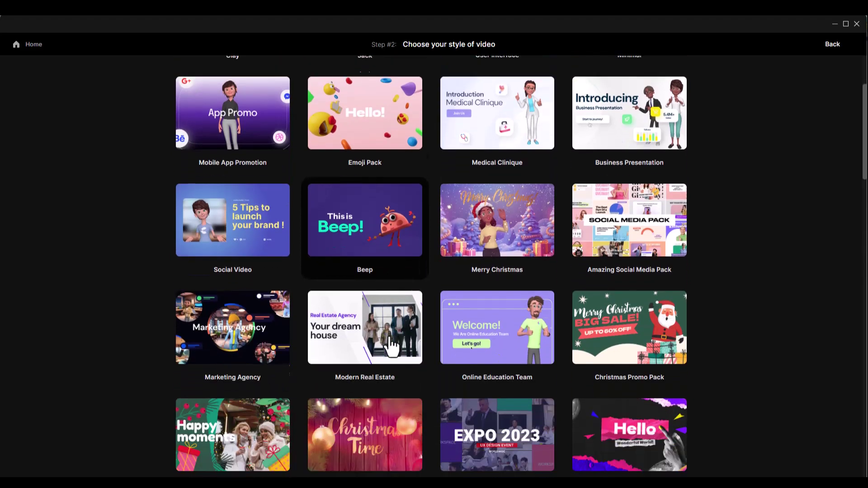
pyautogui.scroll(-1, 395, 348)
pyautogui.click(222, 309)
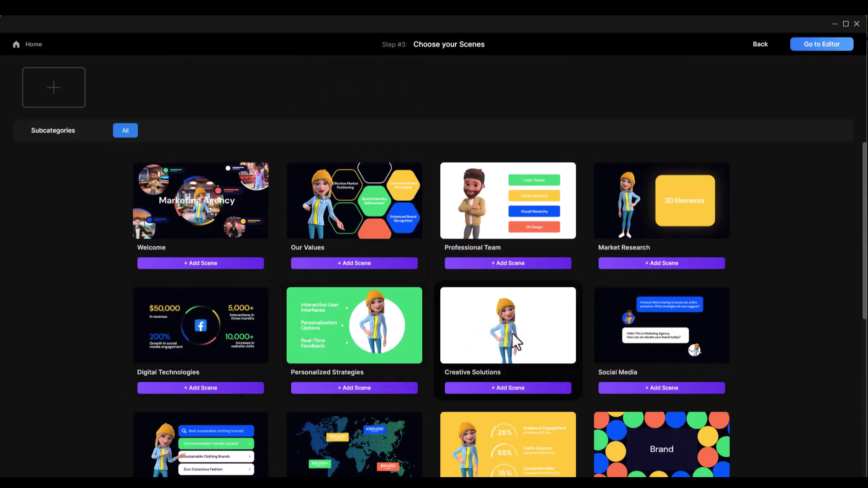
pyautogui.scroll(-5, 513, 333)
pyautogui.click(30, 44)
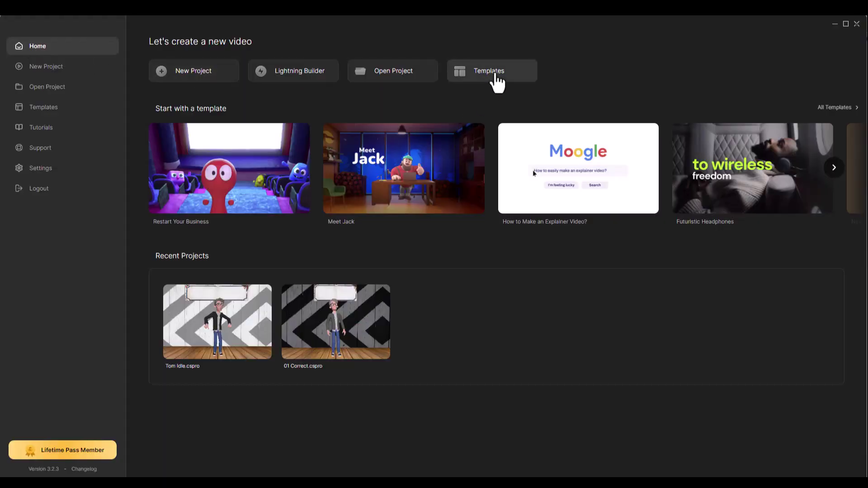
pyautogui.click(494, 74)
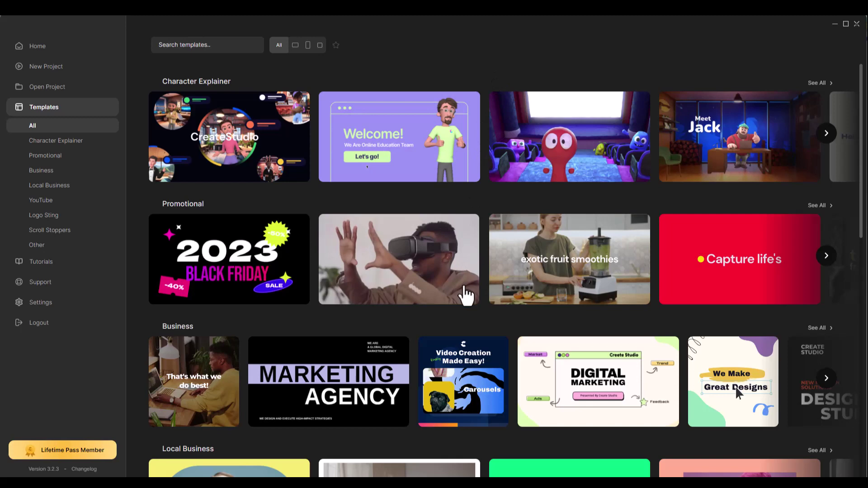
pyautogui.moveTo(399, 260)
pyautogui.scroll(-3, 194, 120)
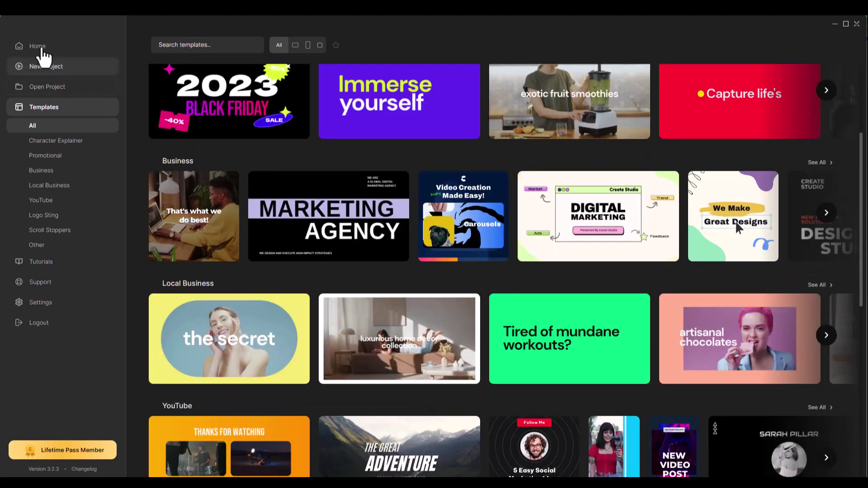
pyautogui.click(38, 46)
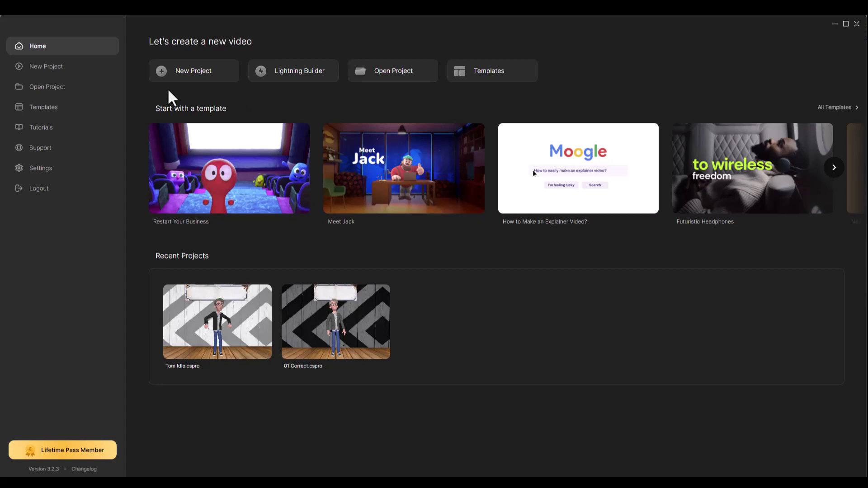
# Start a new blank project, trying the Old Car background and then deleting it.
pyautogui.click(188, 75)
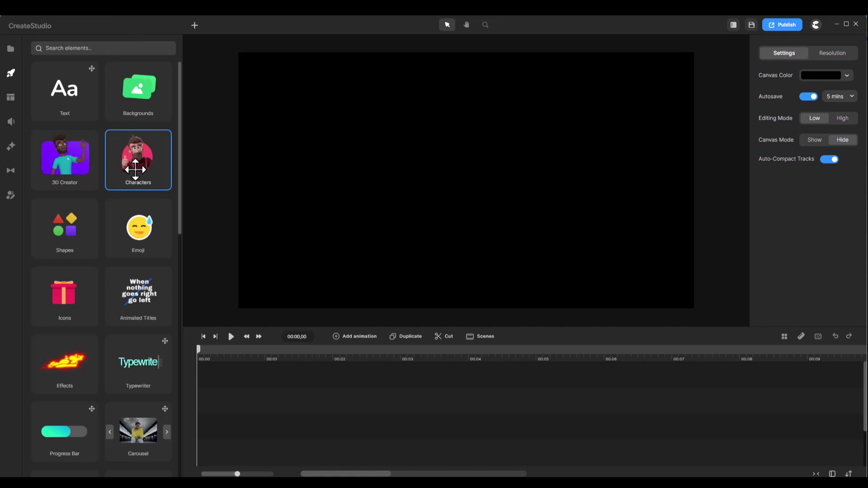
pyautogui.click(156, 103)
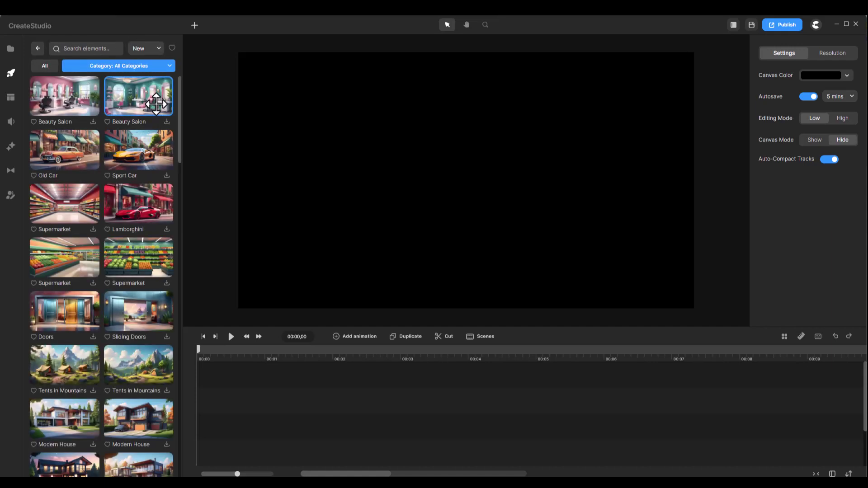
pyautogui.moveTo(65, 149); pyautogui.dragTo(449, 160)
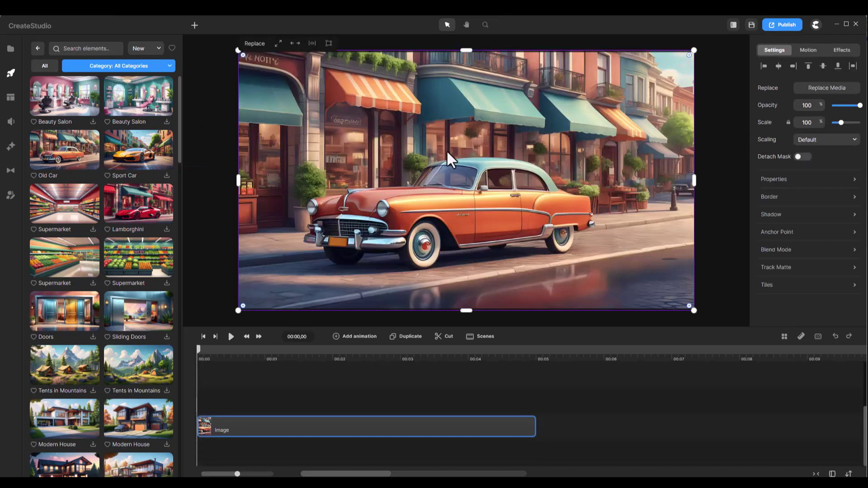
pyautogui.press('Delete')
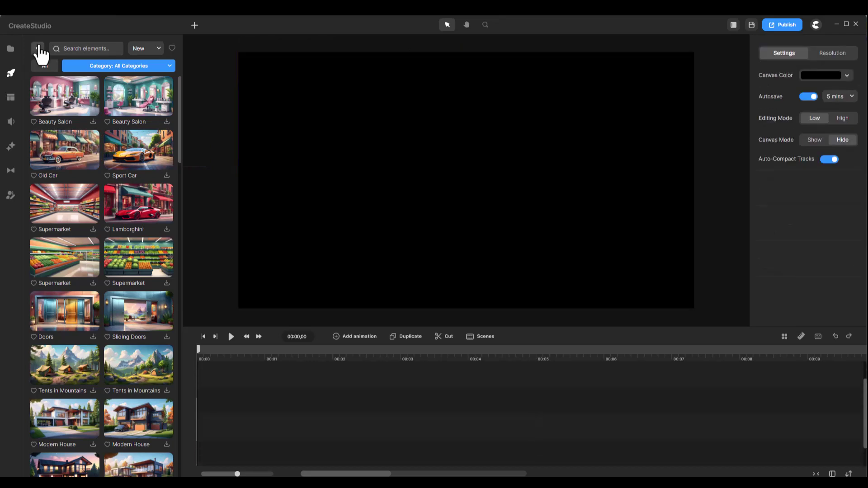
pyautogui.click(38, 49)
# Add the Wizzard character, set its action to Dancing, and preview the dance.
pyautogui.click(138, 160)
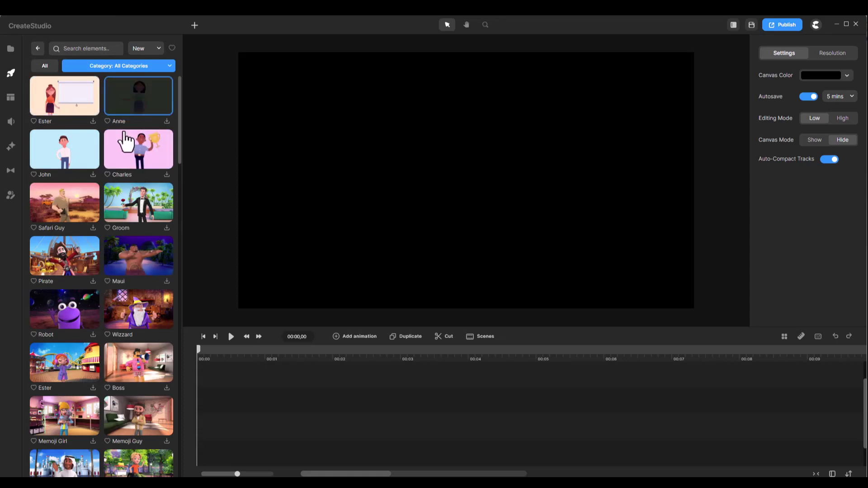
pyautogui.scroll(-5, 157, 216)
pyautogui.scroll(-5, 157, 215)
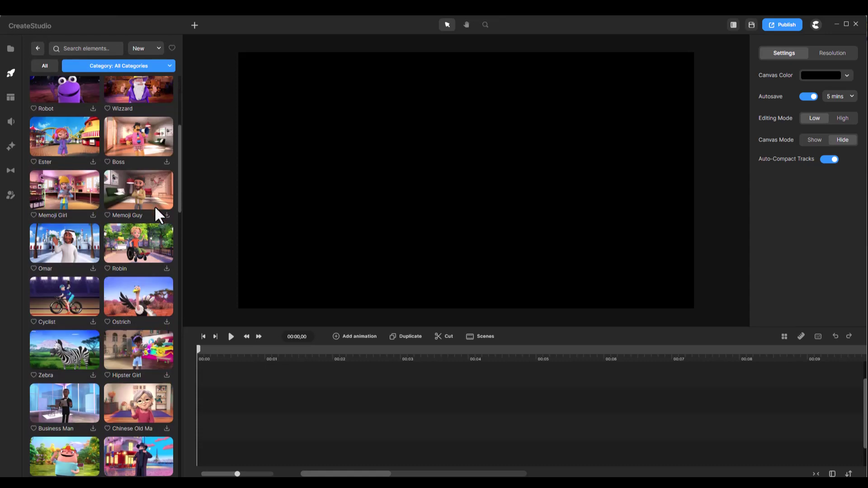
pyautogui.scroll(-5, 157, 216)
pyautogui.scroll(5, 158, 216)
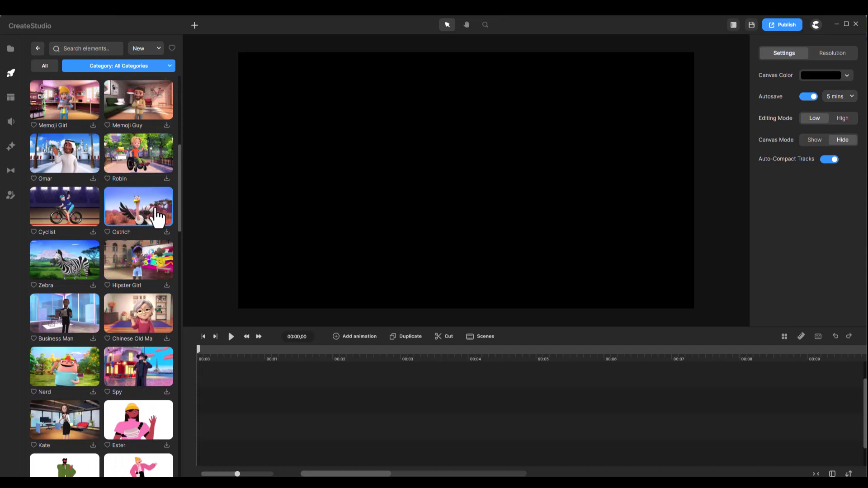
pyautogui.scroll(5, 157, 216)
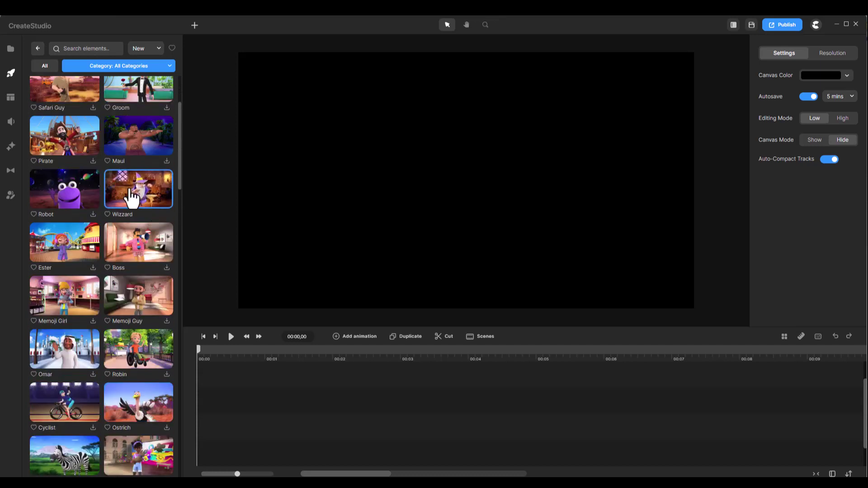
pyautogui.moveTo(138, 189); pyautogui.dragTo(384, 193)
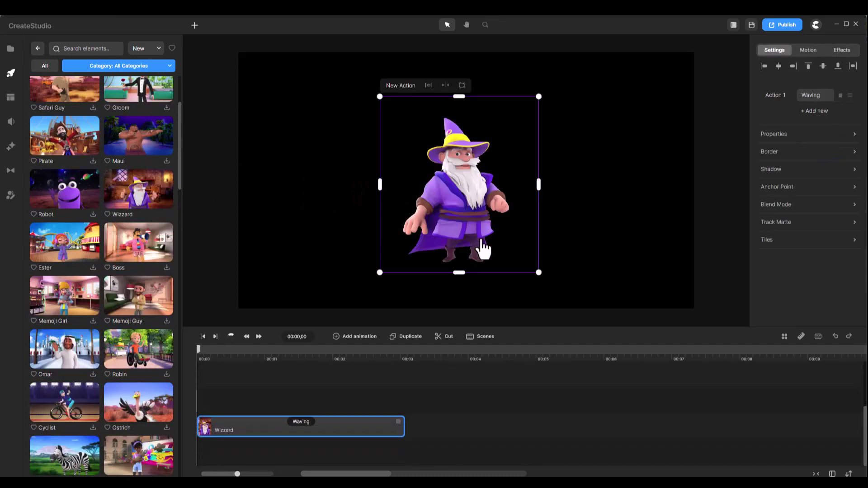
pyautogui.click(300, 422)
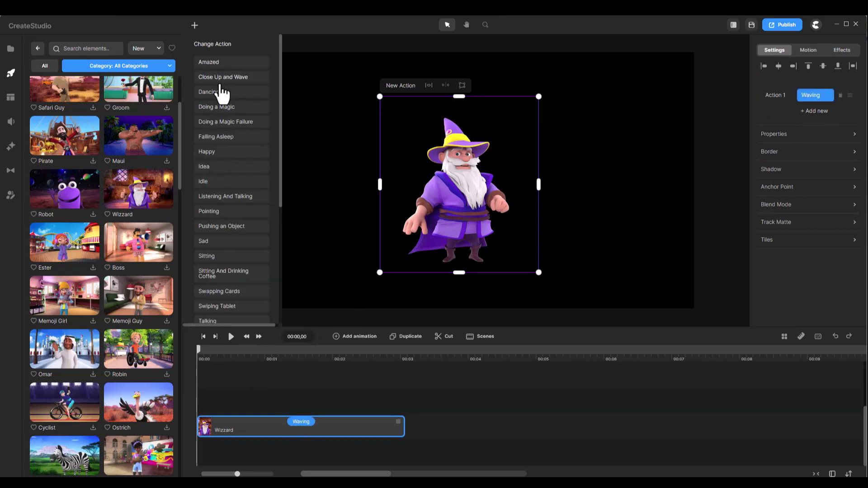
pyautogui.click(208, 92)
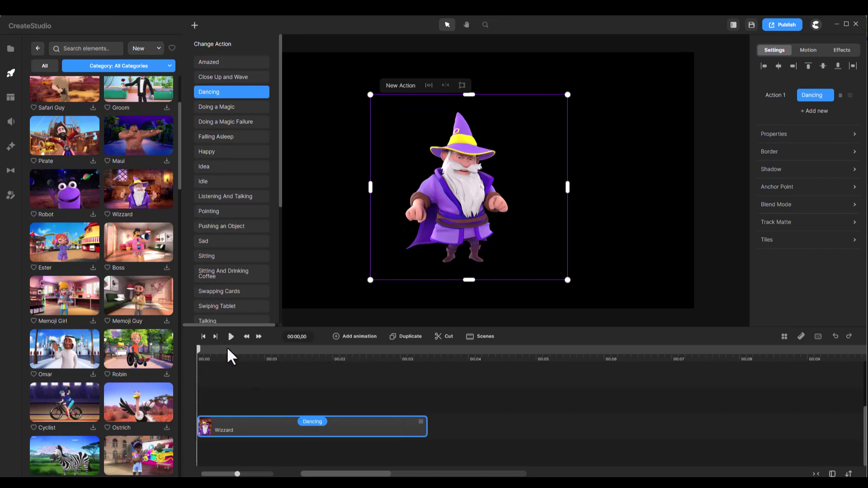
pyautogui.click(231, 337)
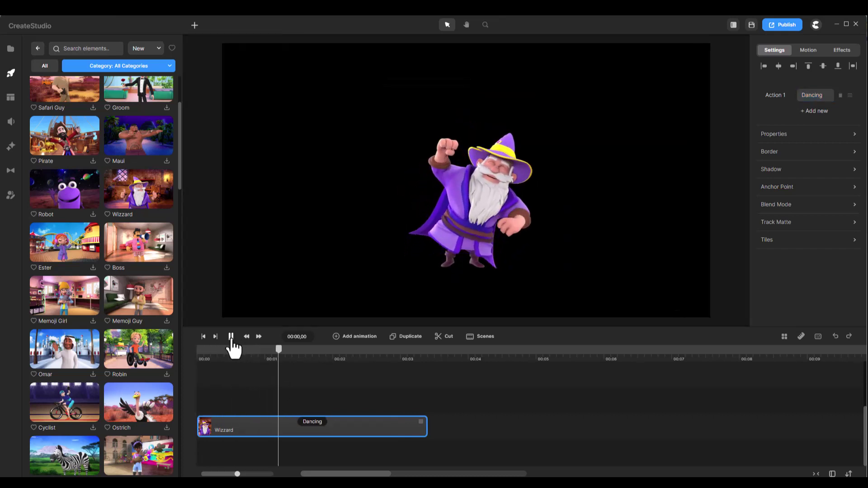
pyautogui.click(231, 337)
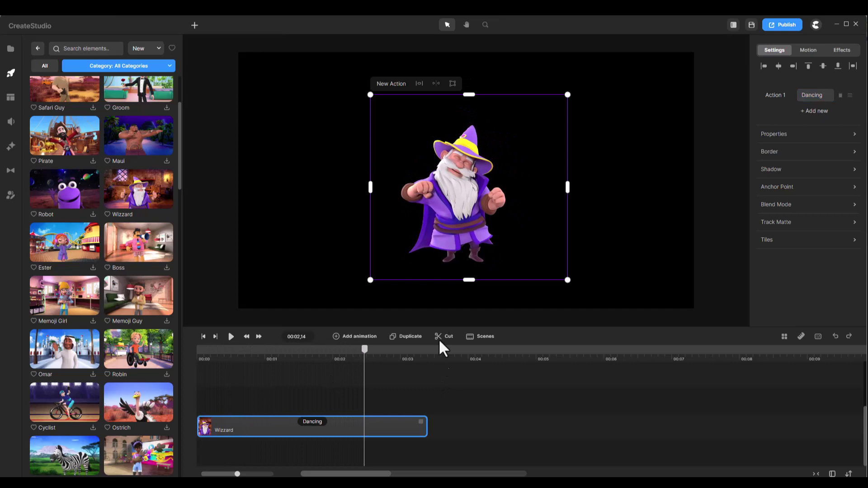
# Delete the wizard and open the 3D Creator library with Bella, Danny, Lenka and Tom.
pyautogui.press('Delete')
pyautogui.click(37, 48)
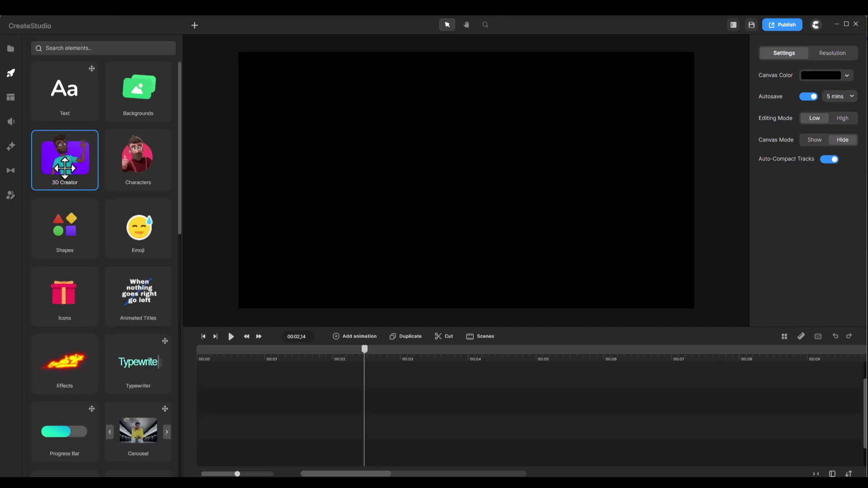
pyautogui.click(64, 166)
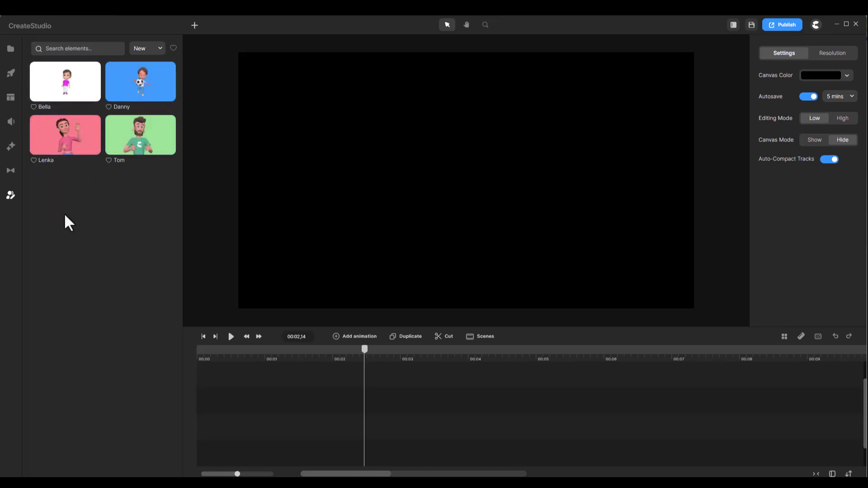
# Place Tom on the canvas and rotate him to view him from the side.
pyautogui.moveTo(138, 136); pyautogui.dragTo(431, 130)
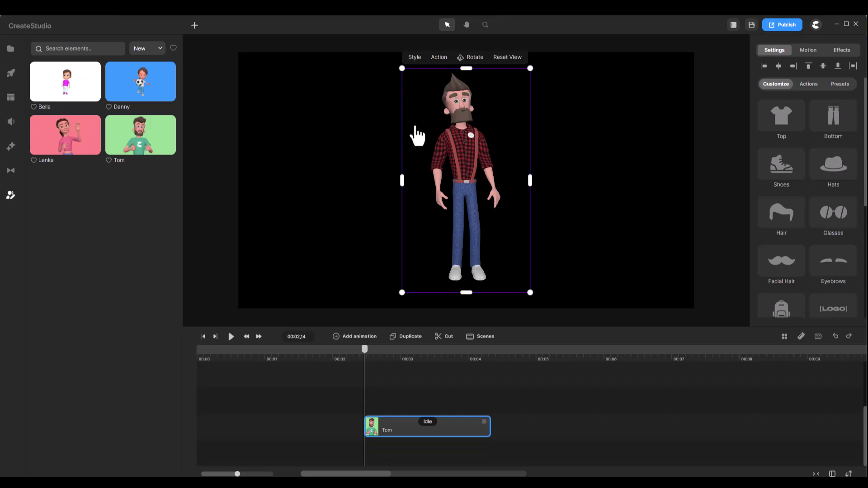
pyautogui.click(472, 57)
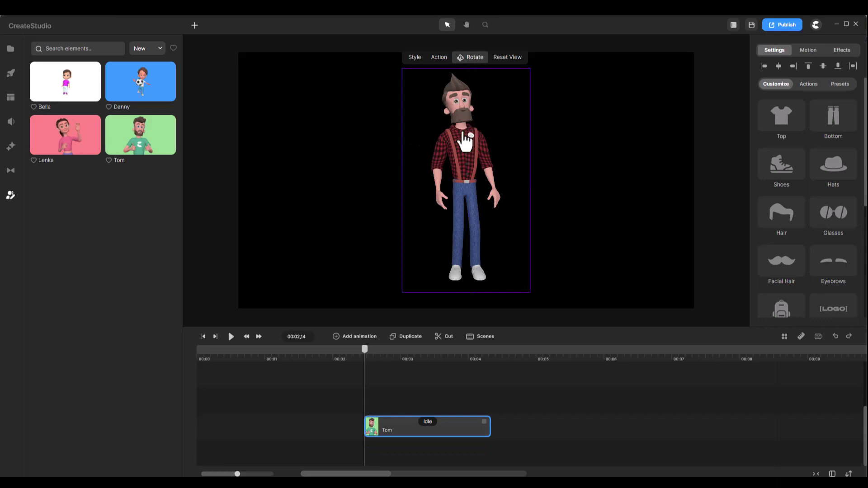
pyautogui.moveTo(465, 142)
pyautogui.mouseDown()
pyautogui.moveTo(498, 162)
pyautogui.moveTo(473, 156)
pyautogui.moveTo(493, 170)
pyautogui.mouseUp()
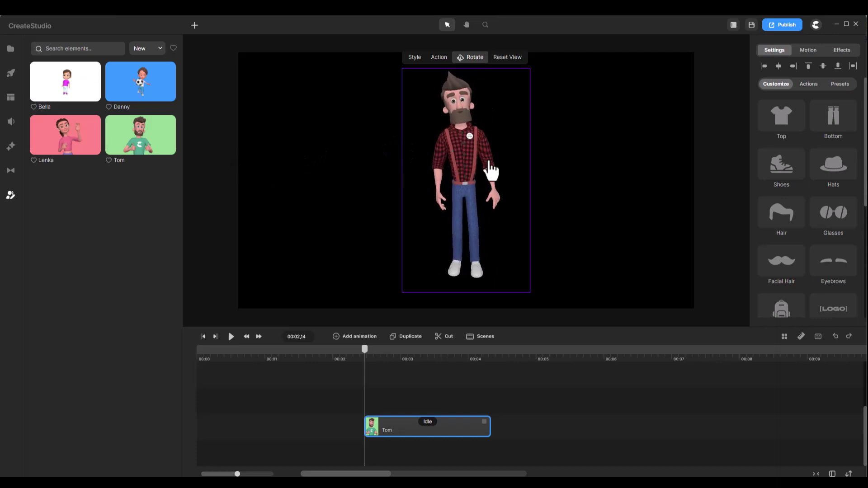
# Dress Tom in a jacket and give him the Medium Hair style.
pyautogui.click(836, 336)
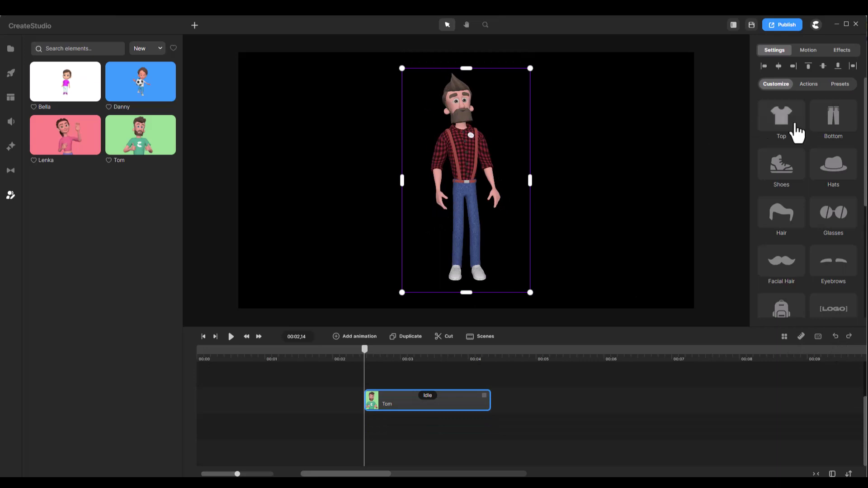
pyautogui.click(780, 118)
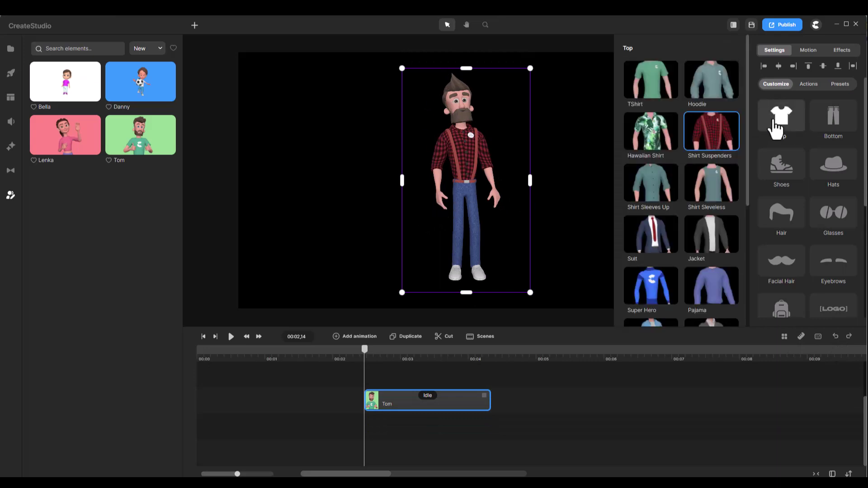
pyautogui.click(712, 238)
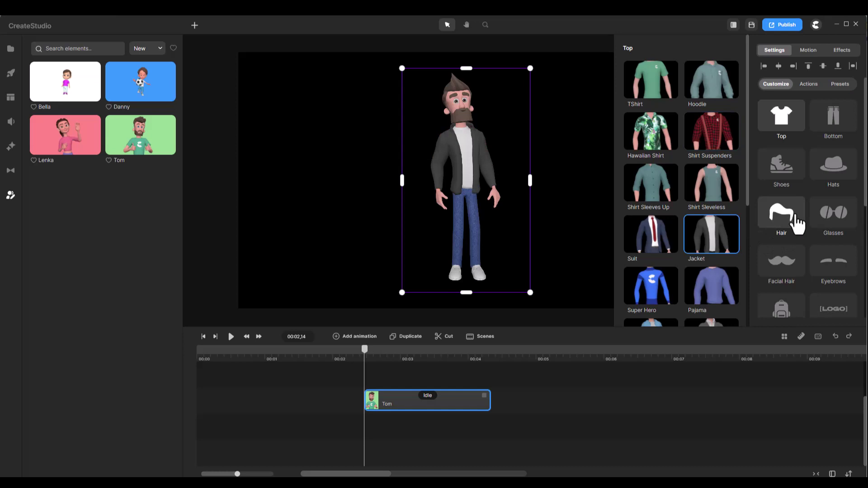
pyautogui.click(781, 216)
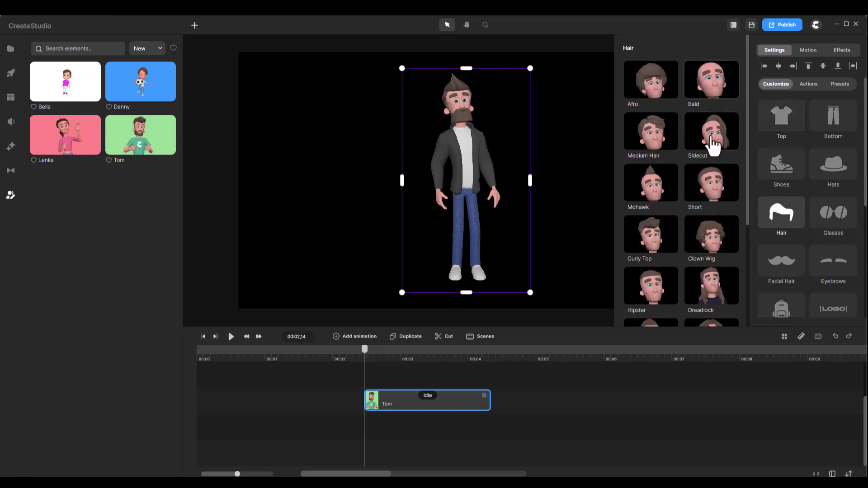
pyautogui.click(652, 135)
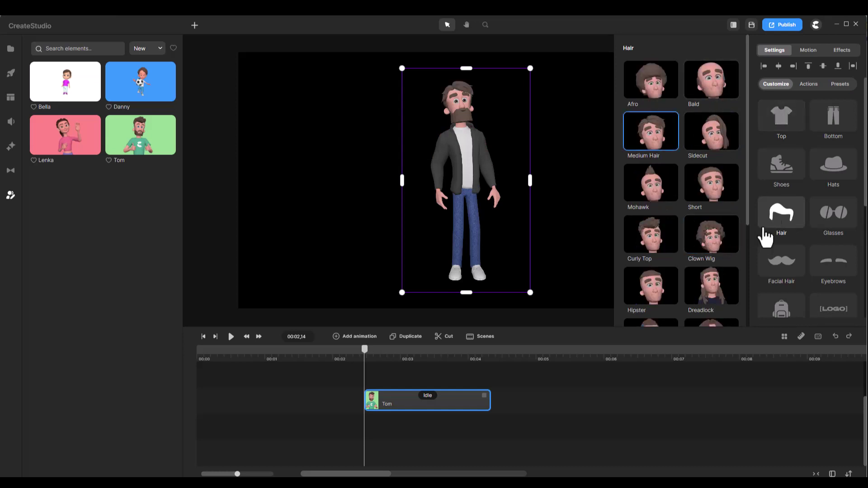
# Replace Tom's beard with Strubbble stubble and change his shoes to Vans.
pyautogui.click(782, 266)
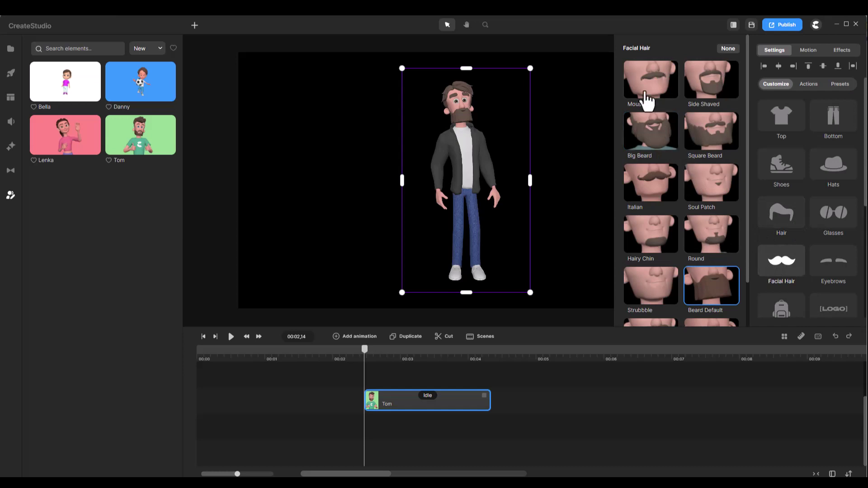
pyautogui.click(650, 292)
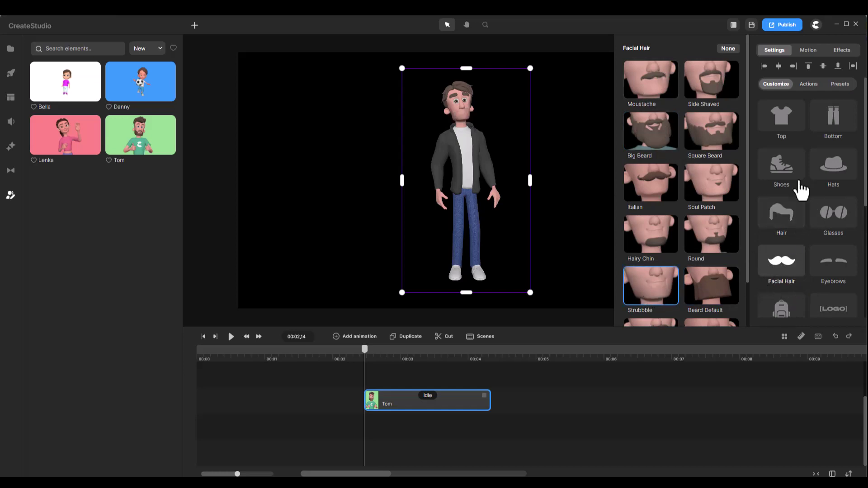
pyautogui.click(786, 173)
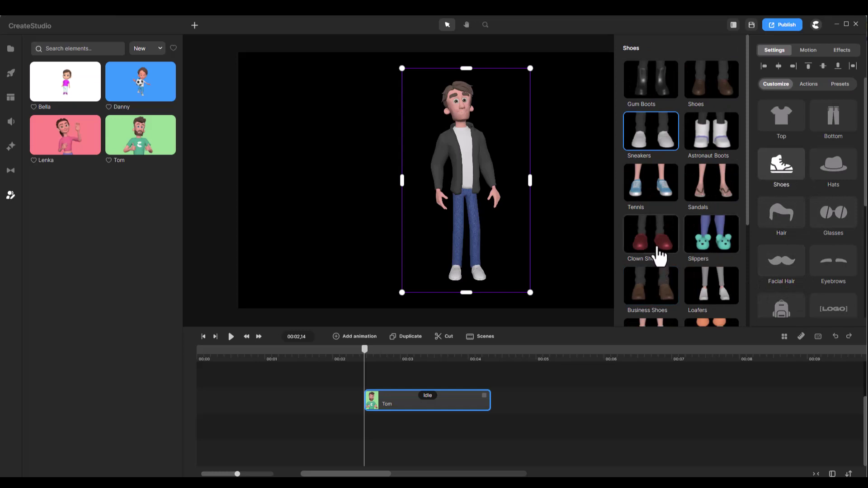
pyautogui.scroll(-3, 659, 255)
pyautogui.scroll(-2, 659, 264)
pyautogui.click(652, 271)
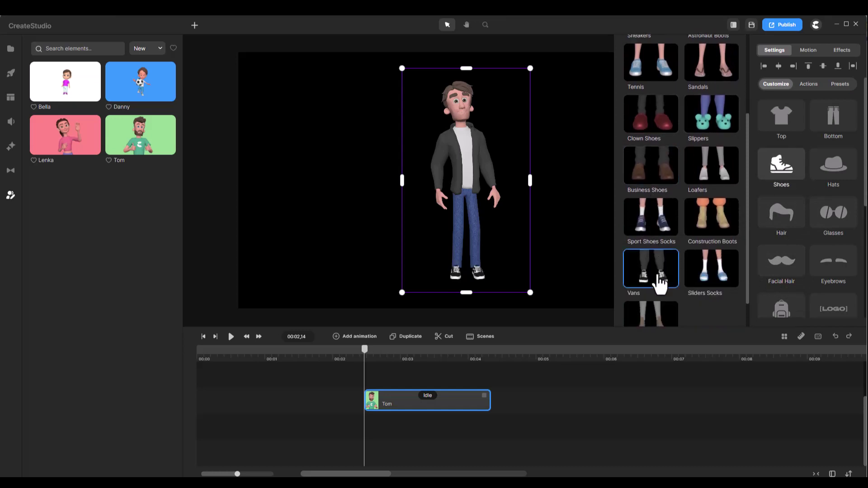
pyautogui.scroll(-3, 780, 291)
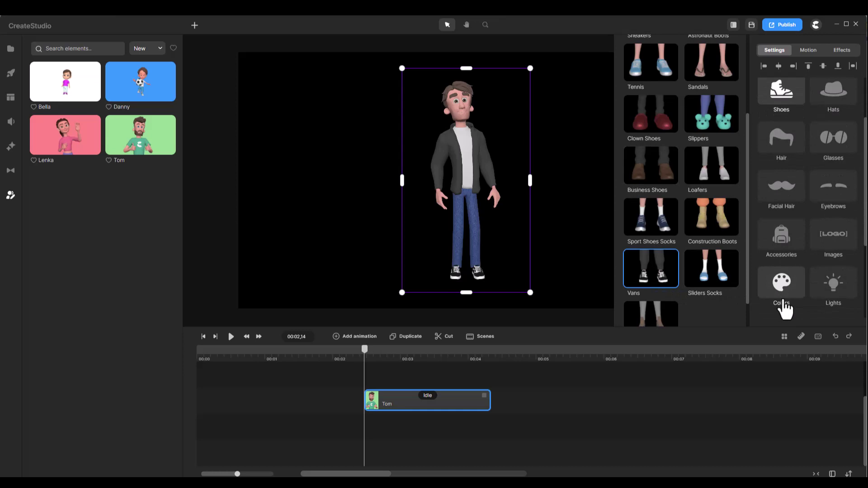
# Change Tom's hair colour to a lighter shade.
pyautogui.click(782, 288)
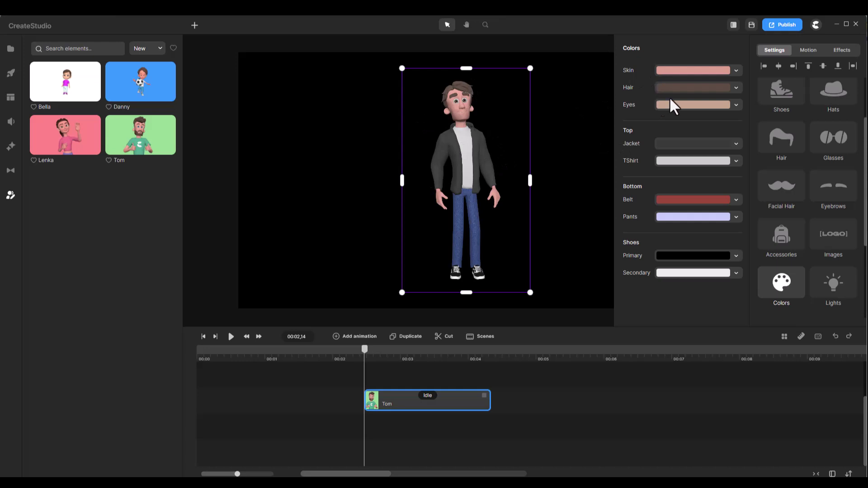
pyautogui.click(736, 89)
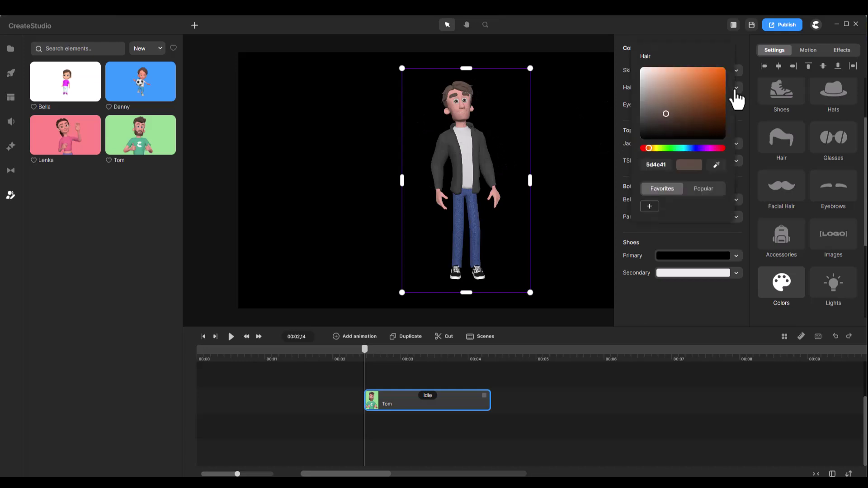
pyautogui.click(658, 102)
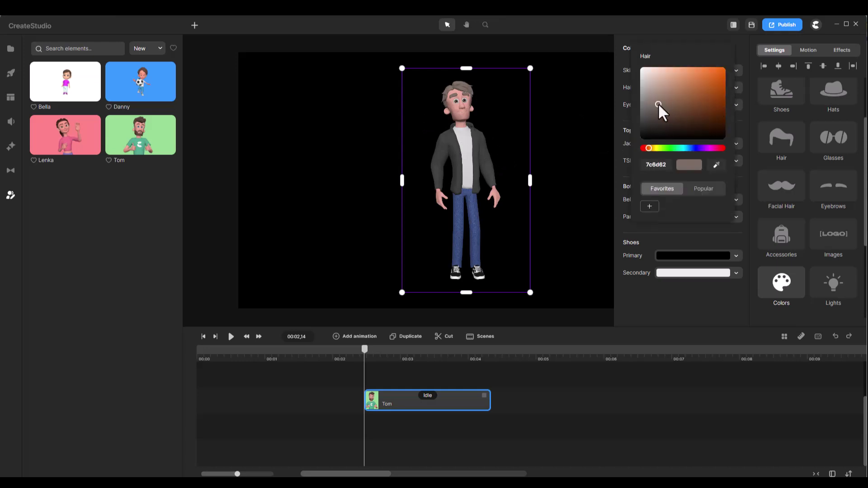
# Give Tom Retro glasses and bring up the media import file picker.
pyautogui.click(833, 143)
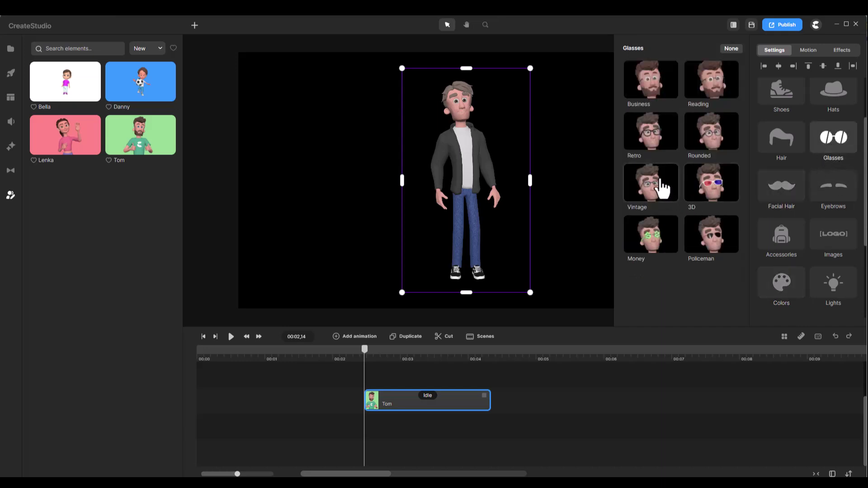
pyautogui.click(663, 141)
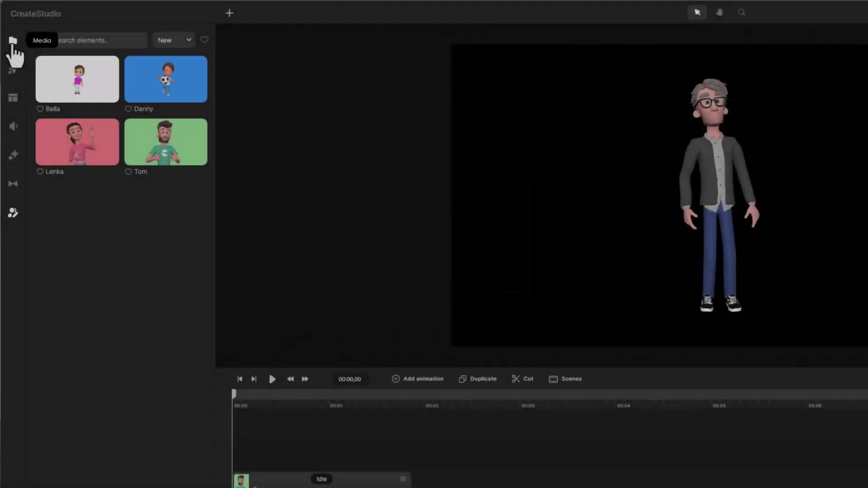
pyautogui.click(13, 42)
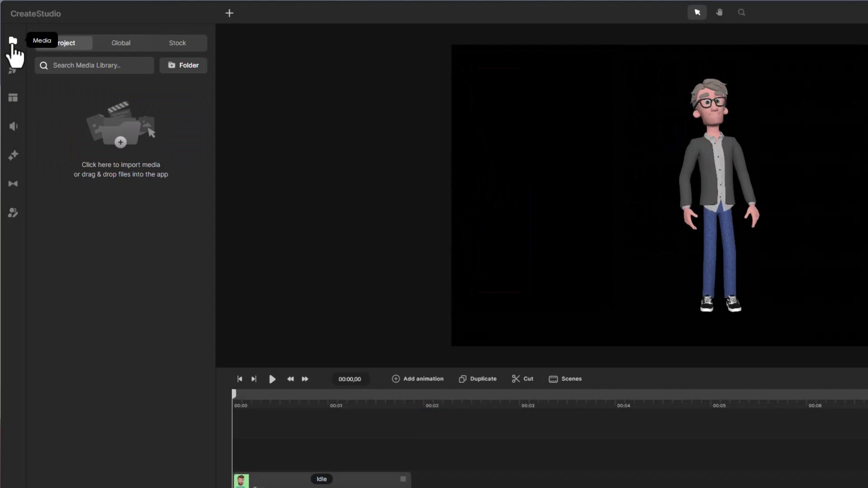
pyautogui.click(121, 125)
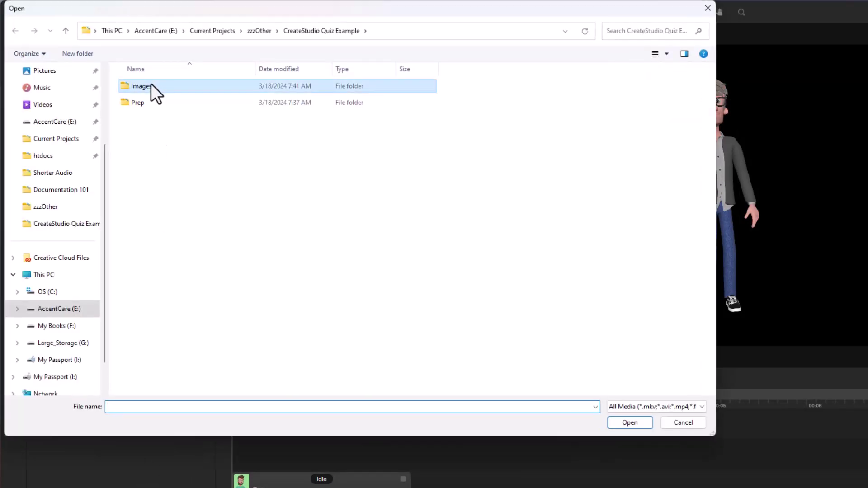
# Import the scene image from the Images folder: striped wall, wooden floor and blank sign.
pyautogui.doubleClick(152, 84)
pyautogui.doubleClick(151, 108)
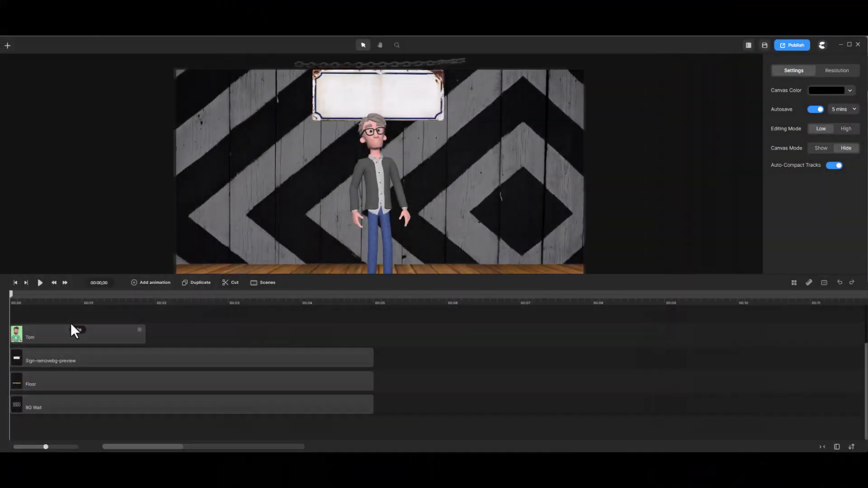
# Trim Tom's Idle clip to about one second and enlarge the canvas preview area.
pyautogui.click(76, 334)
pyautogui.click(78, 336)
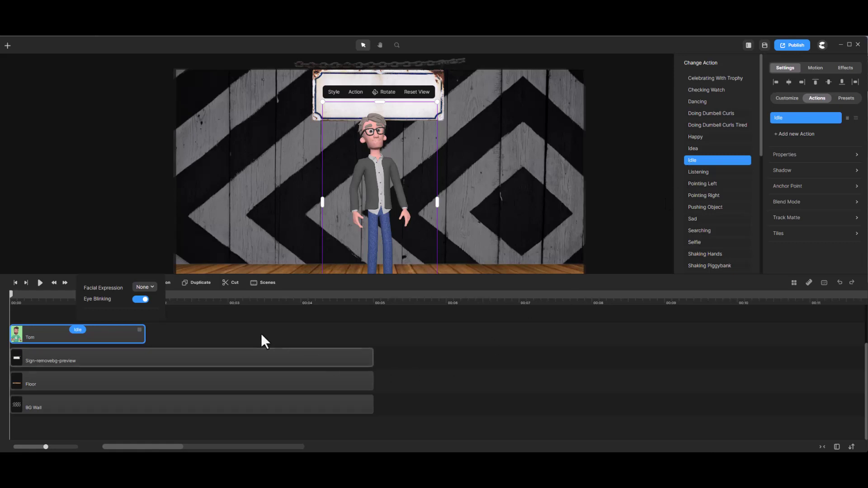
pyautogui.click(182, 331)
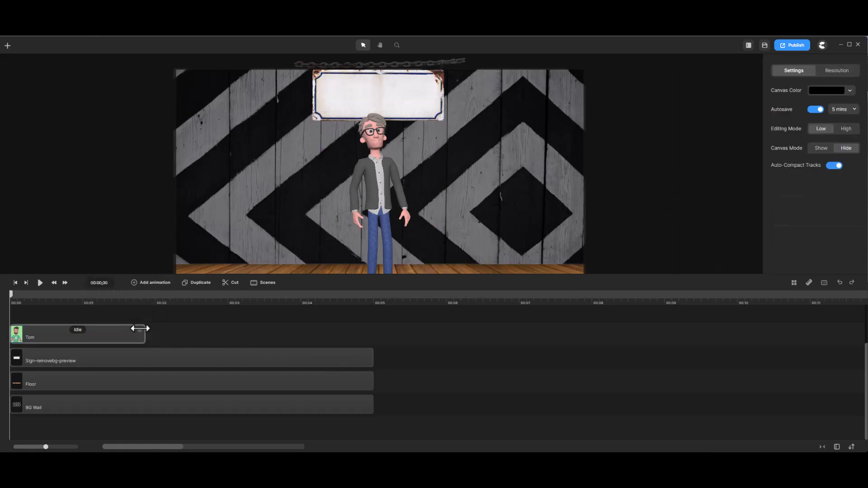
pyautogui.moveTo(140, 329); pyautogui.dragTo(59, 327)
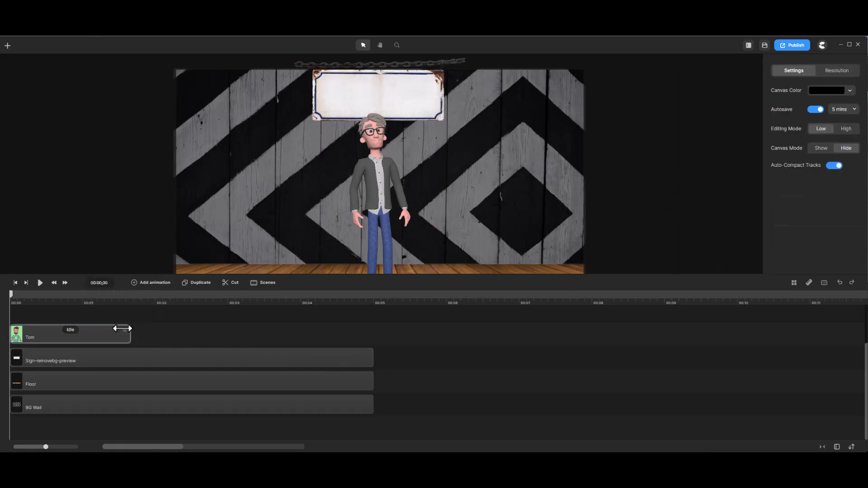
pyautogui.click(60, 329)
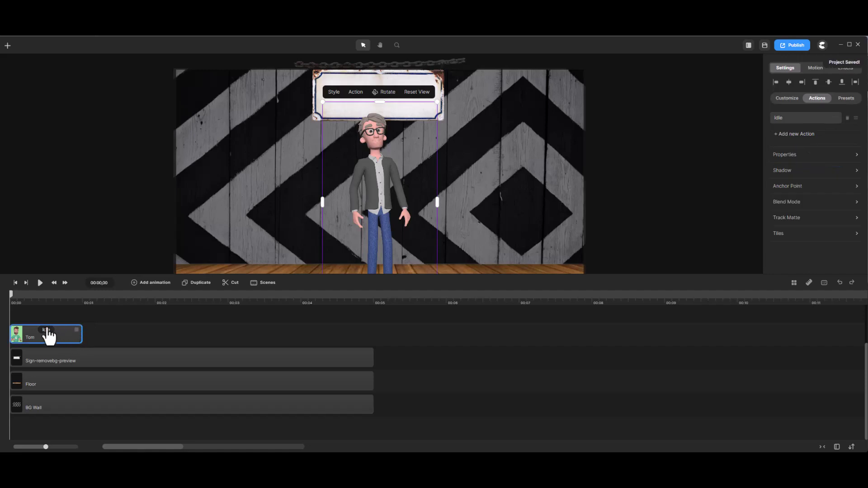
pyautogui.click(76, 253)
pyautogui.moveTo(88, 274); pyautogui.dragTo(80, 313)
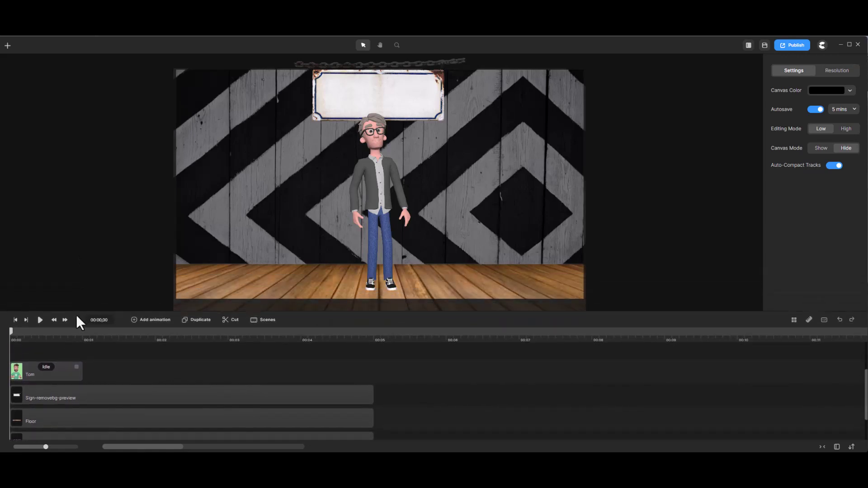
# Select Tom's one-second Idle clip in the timeline.
pyautogui.click(25, 373)
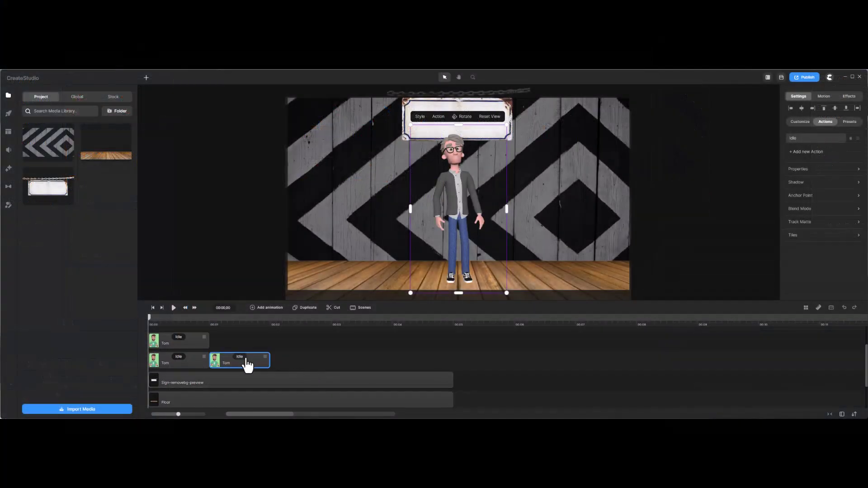
# Set the last Tom clip's action to Happy and move the Idle clip after it.
pyautogui.click(240, 358)
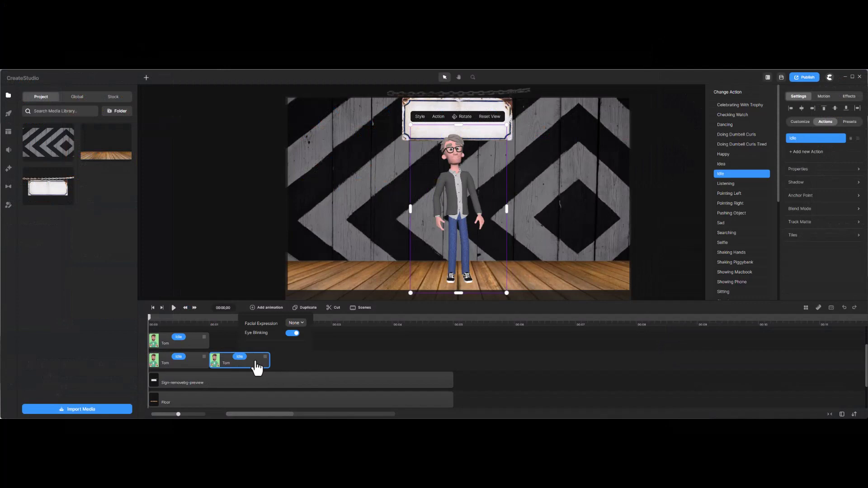
pyautogui.click(281, 359)
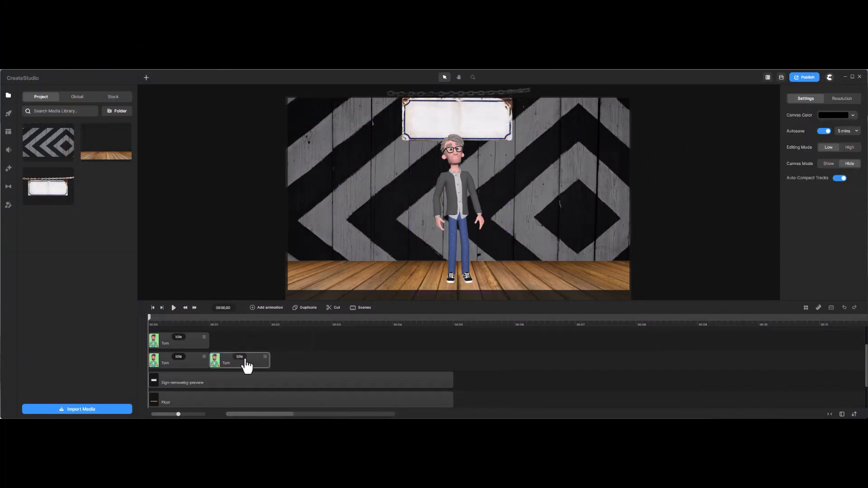
pyautogui.click(241, 360)
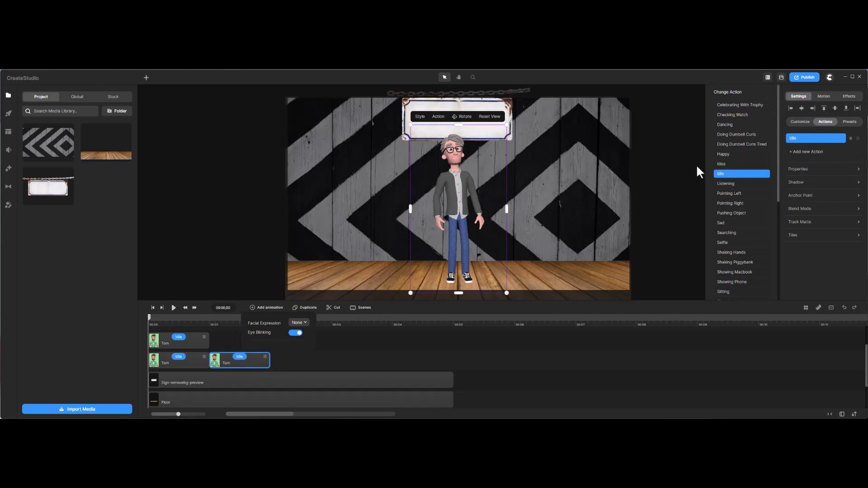
pyautogui.click(723, 155)
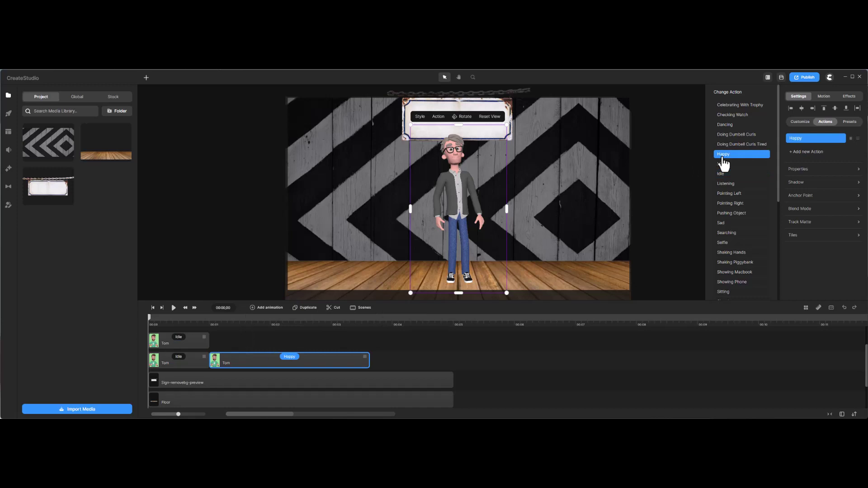
pyautogui.moveTo(180, 342)
pyautogui.mouseDown()
pyautogui.moveTo(387, 341)
pyautogui.moveTo(398, 364)
pyautogui.mouseUp()
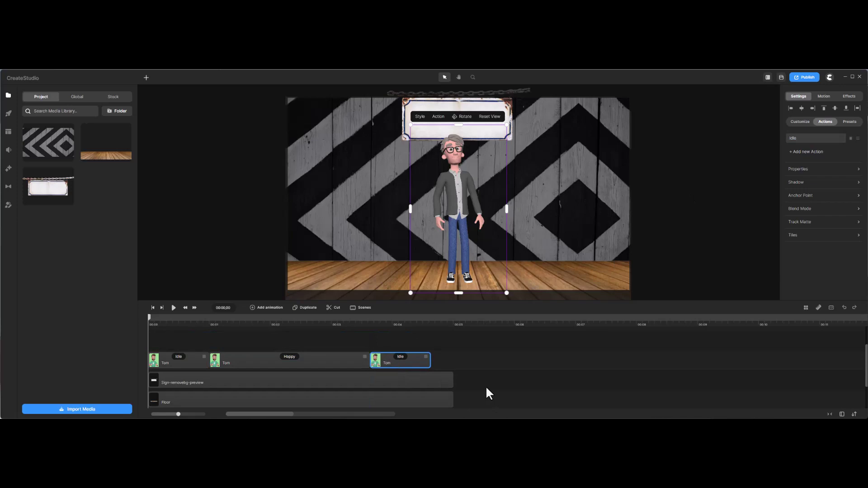
pyautogui.scroll(-1, 486, 385)
pyautogui.moveTo(477, 347); pyautogui.dragTo(455, 384)
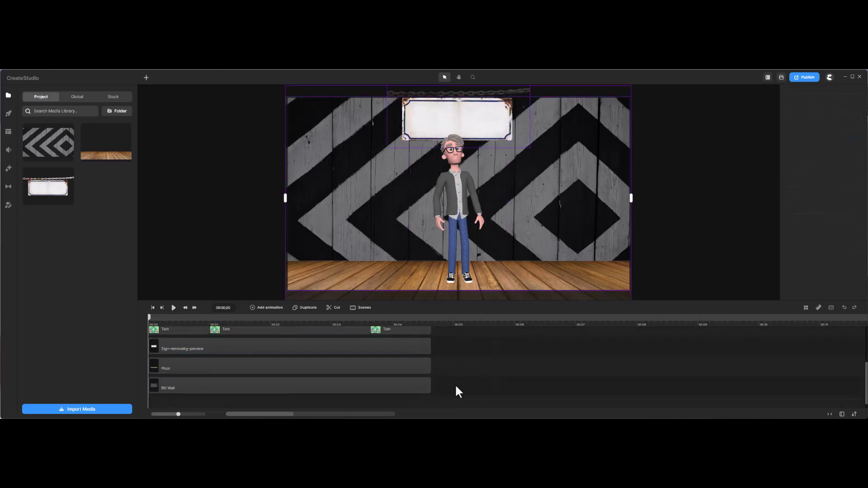
pyautogui.scroll(1, 455, 383)
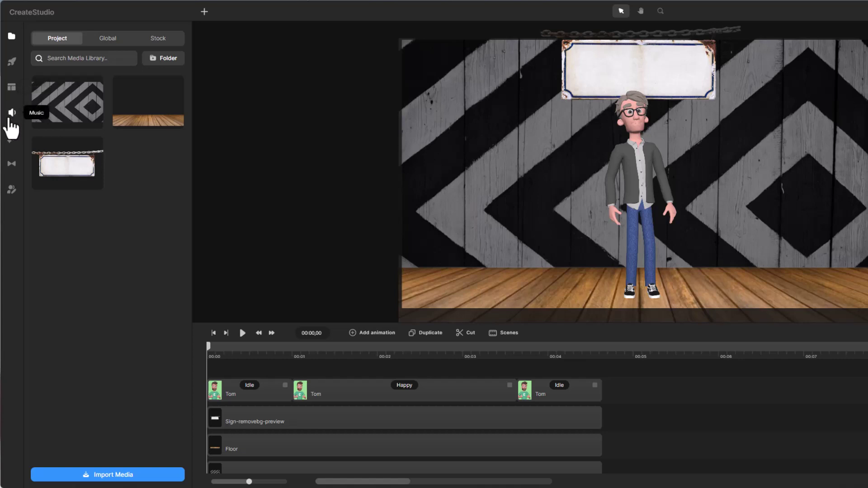
# Generate the line "That's right!" with the Alex voice and import it into project media.
pyautogui.click(11, 113)
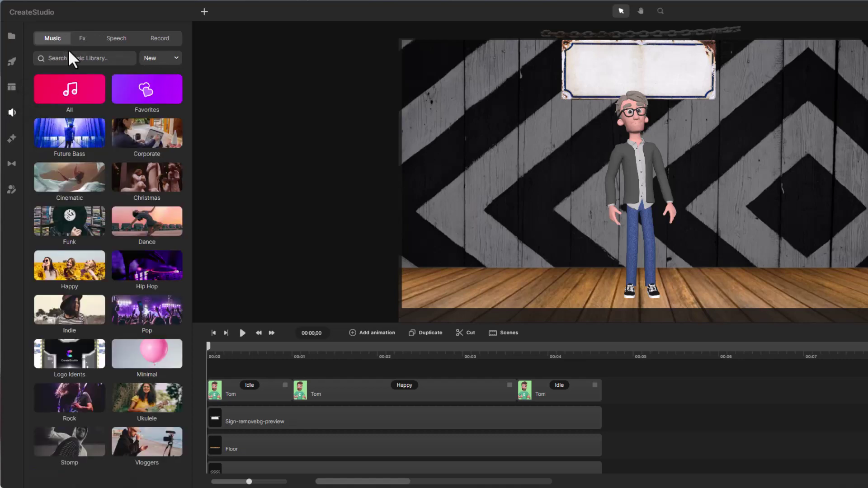
pyautogui.click(116, 38)
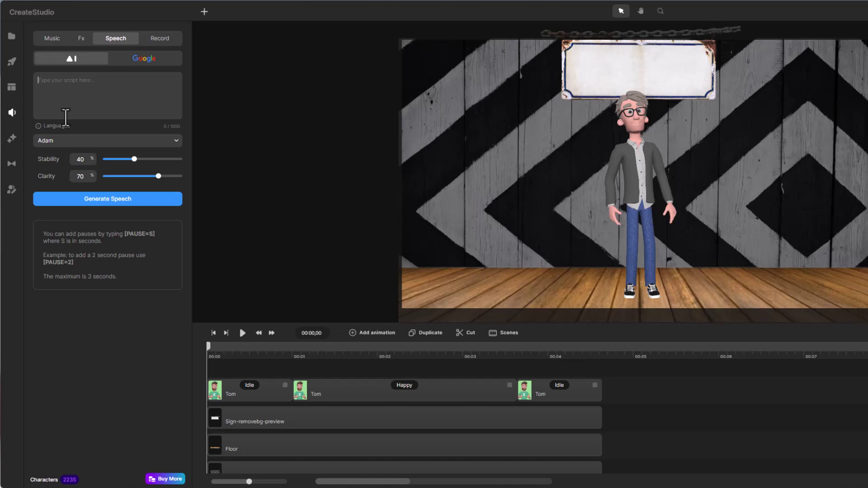
pyautogui.write('That')
pyautogui.write("'s Right!")
pyautogui.click(55, 140)
pyautogui.click(223, 86)
pyautogui.click(107, 199)
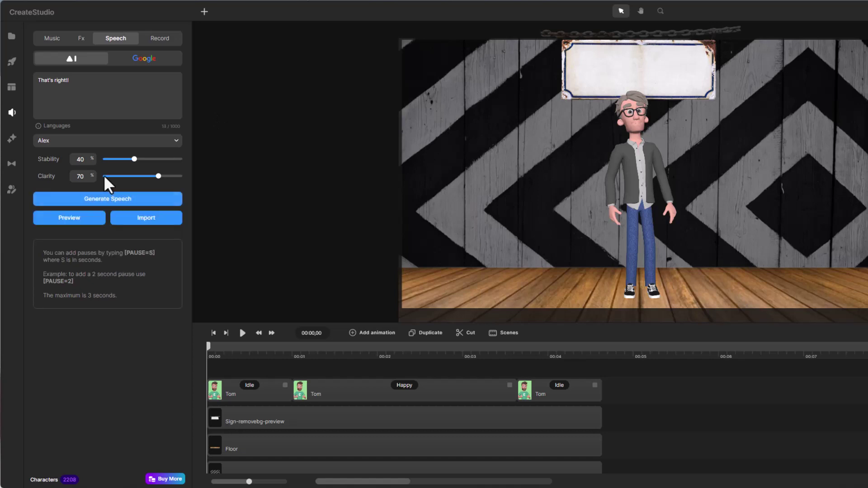
pyautogui.click(144, 218)
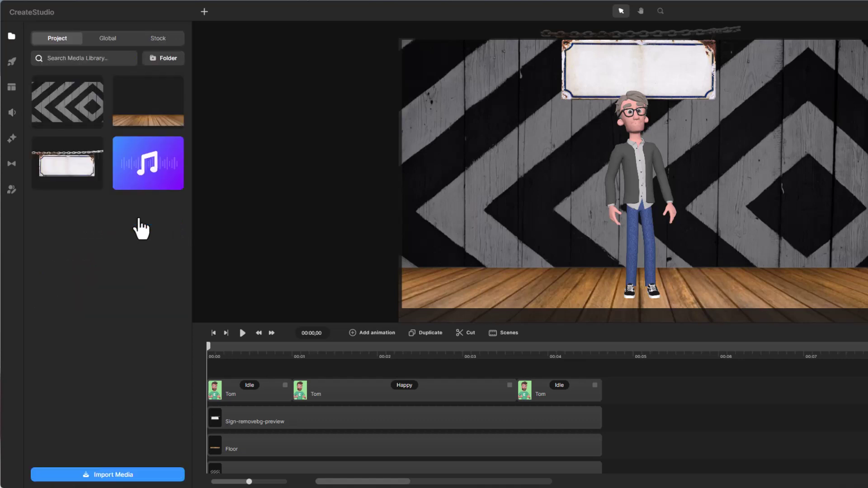
# Place the speech clip above Tom, sync it with Tom, and play the scene.
pyautogui.moveTo(148, 164)
pyautogui.mouseDown()
pyautogui.moveTo(350, 366)
pyautogui.moveTo(335, 373)
pyautogui.mouseUp()
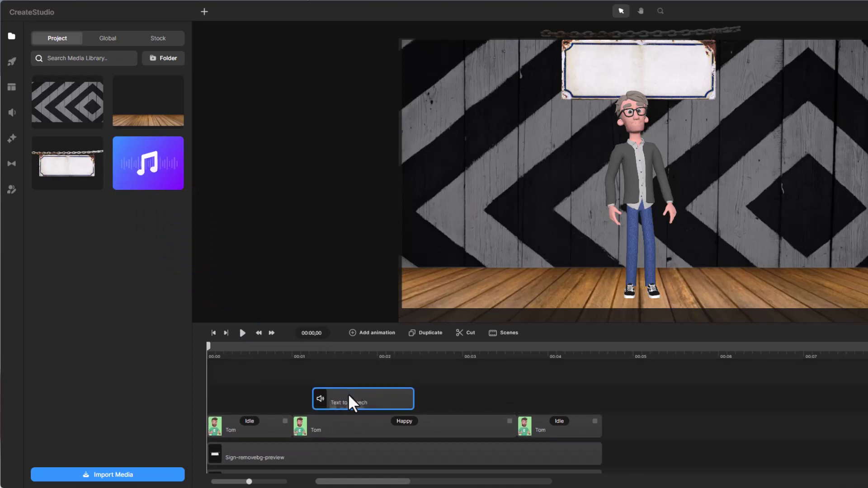
pyautogui.rightClick(349, 399)
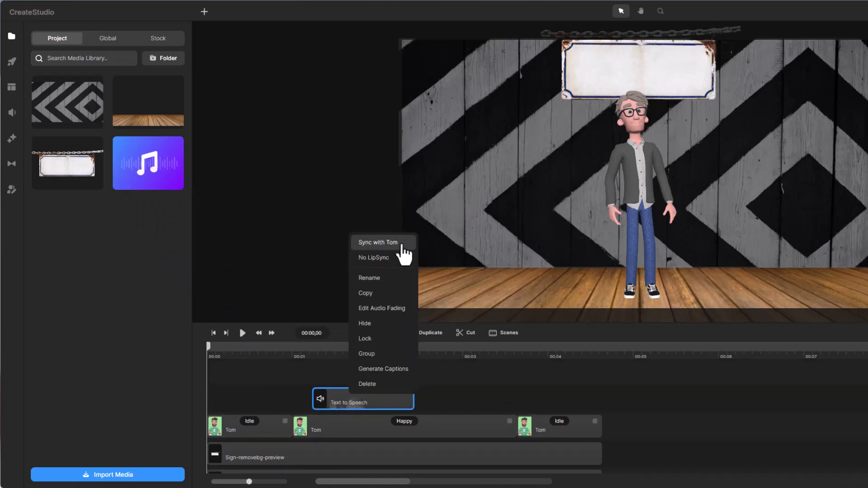
pyautogui.click(380, 242)
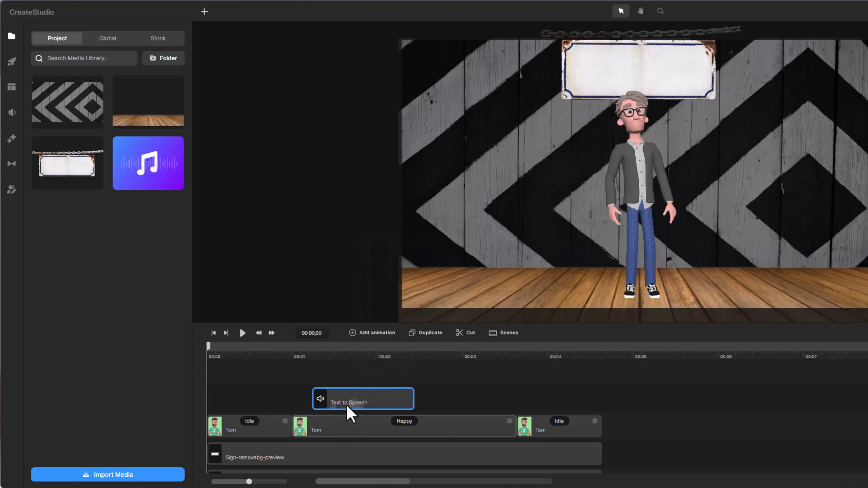
pyautogui.click(243, 333)
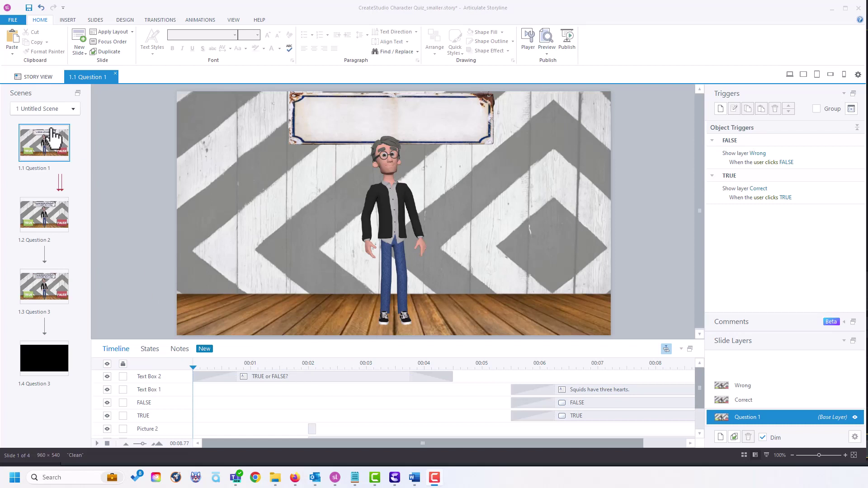
# Scrub slide 1.1 from the 'TRUE or FALSE?' banner to the TRUE and FALSE answers.
pyautogui.click(274, 364)
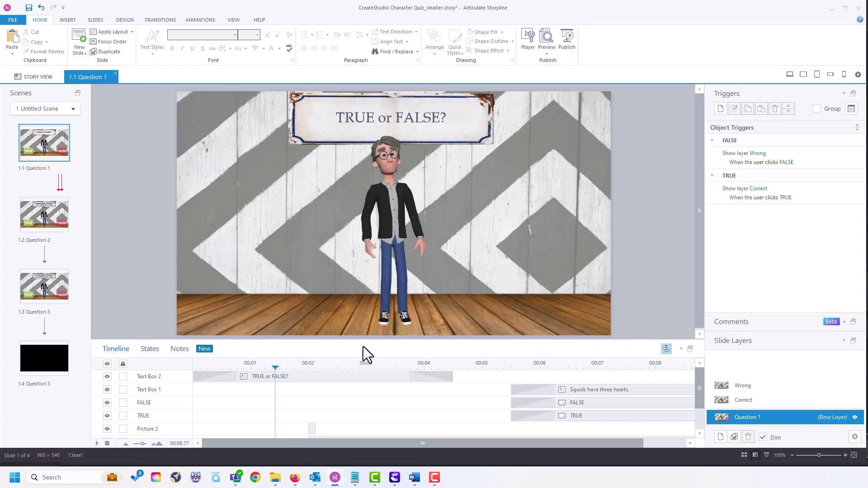
pyautogui.click(359, 366)
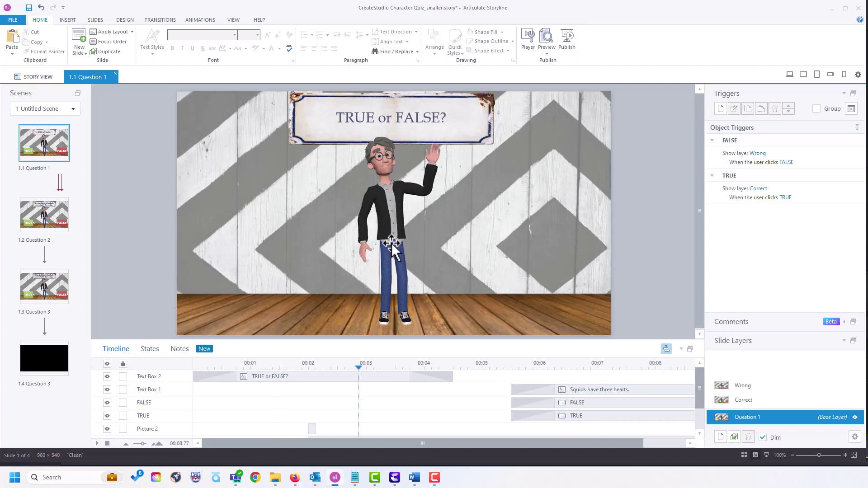
pyautogui.click(434, 377)
pyautogui.click(574, 364)
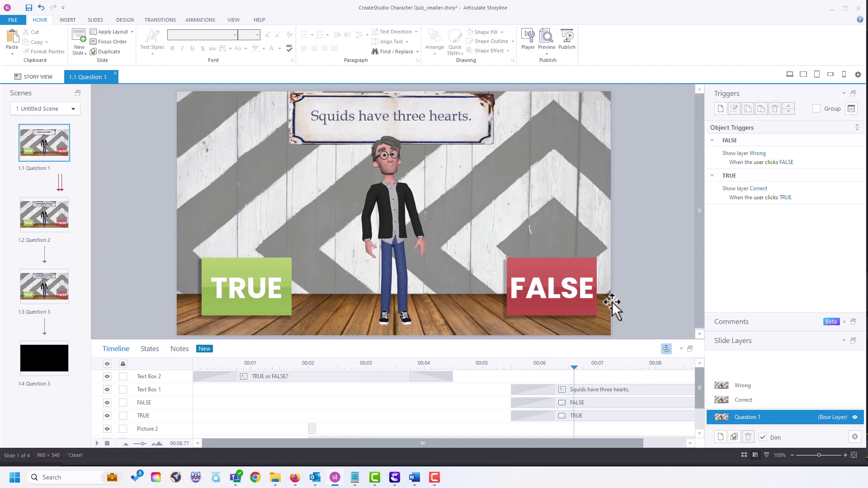
pyautogui.click(610, 368)
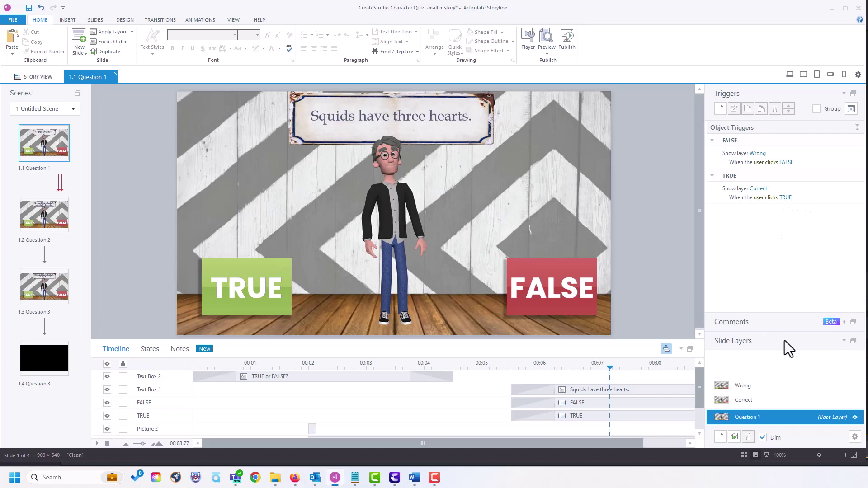
pyautogui.click(749, 398)
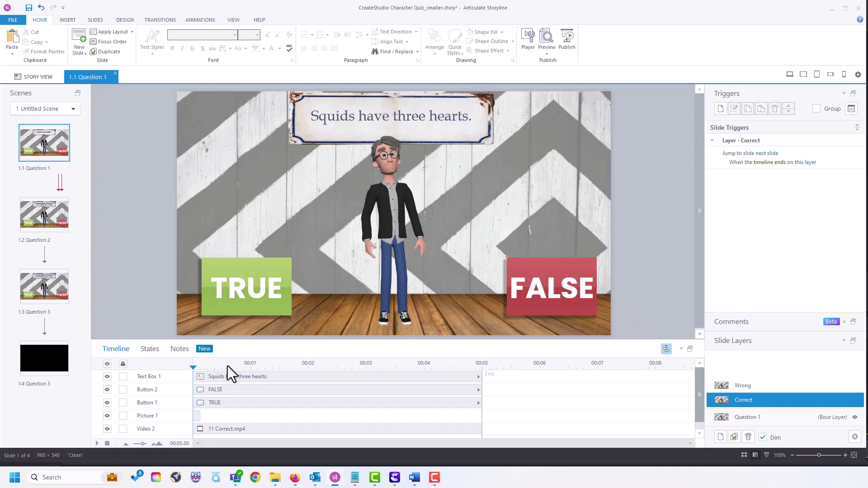
# Scrub the Correct layer's video, view the Wrong layer, then go to Question 2.
pyautogui.moveTo(276, 366); pyautogui.dragTo(462, 367)
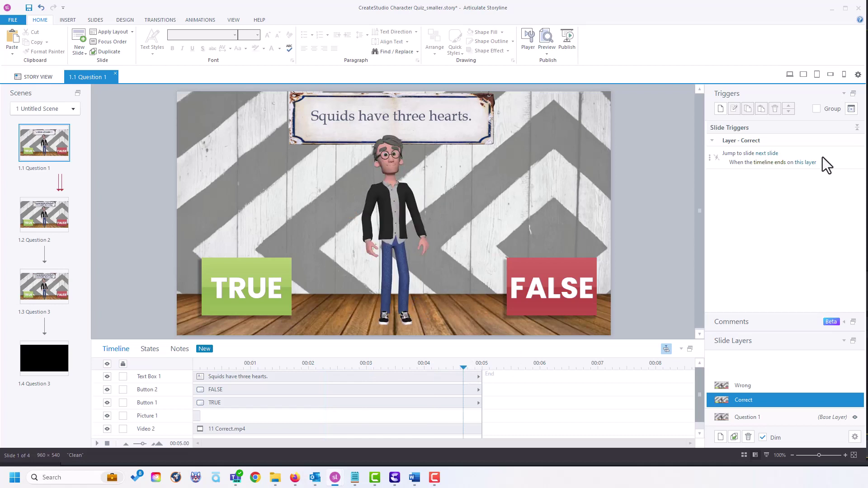
pyautogui.click(753, 387)
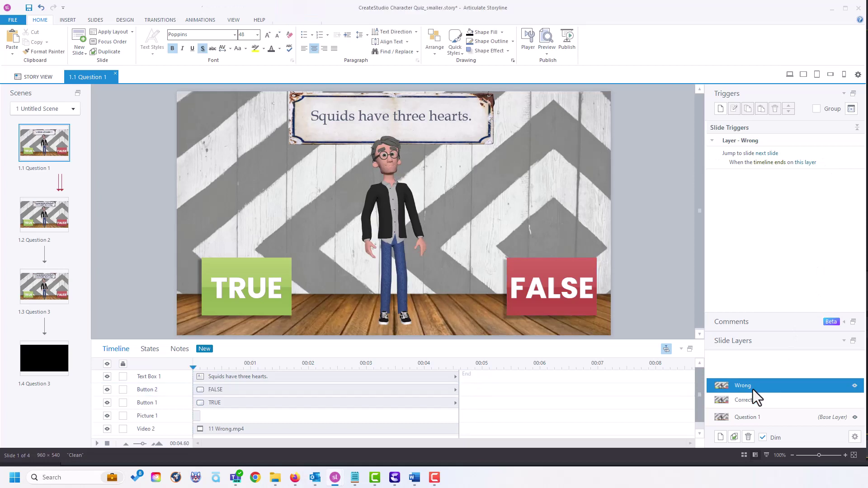
pyautogui.click(44, 216)
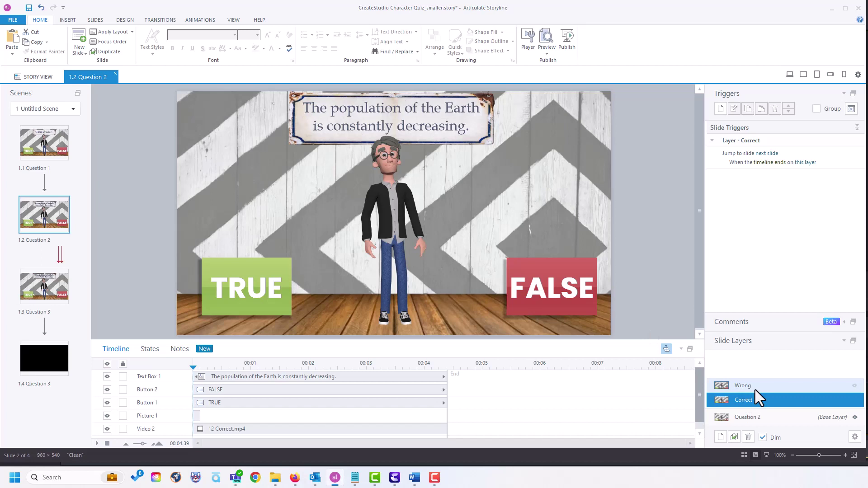
# Step through Question 3 to the final slide and select Rectangle 2 near 'Thanks for Playing!'.
pyautogui.click(45, 288)
pyautogui.click(44, 358)
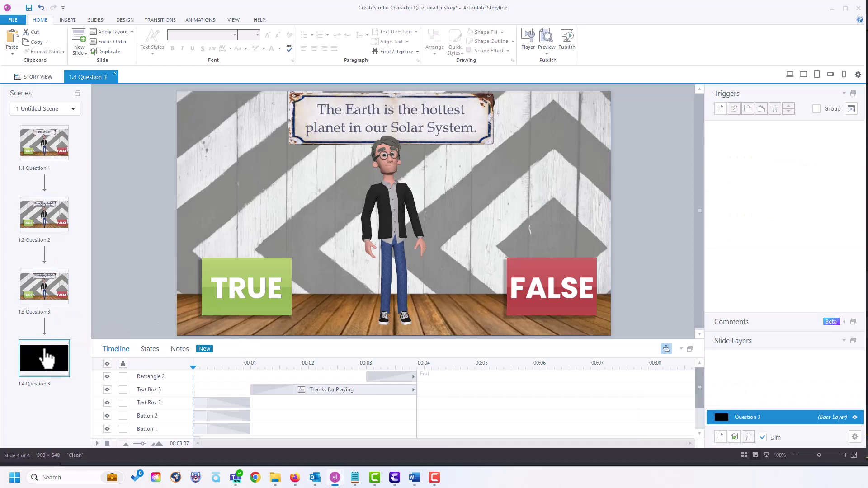
pyautogui.moveTo(230, 366)
pyautogui.mouseDown()
pyautogui.moveTo(345, 367)
pyautogui.moveTo(193, 370)
pyautogui.mouseUp()
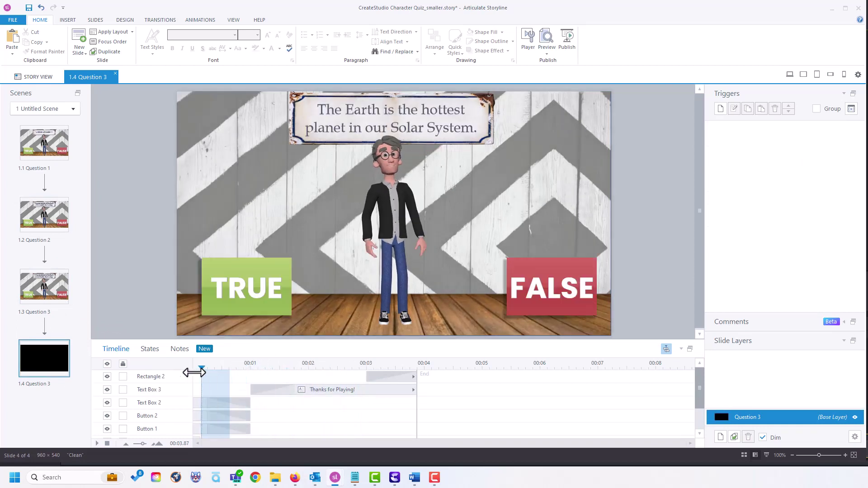
pyautogui.click(151, 376)
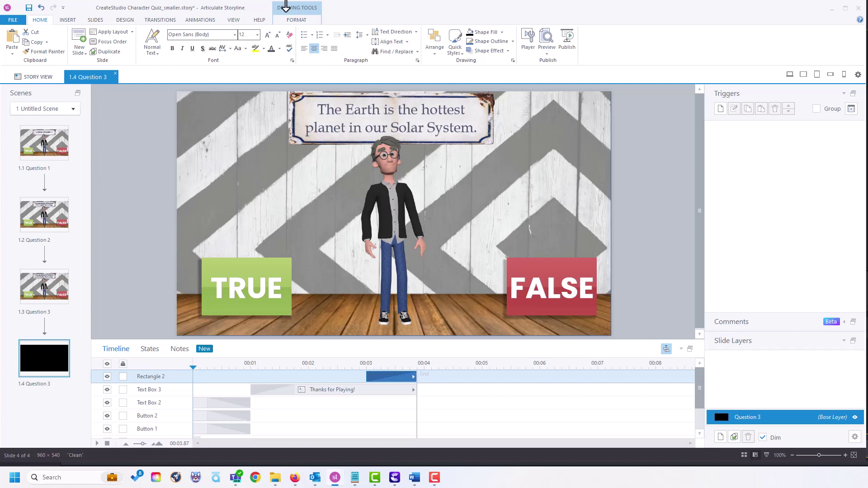
pyautogui.click(575, 36)
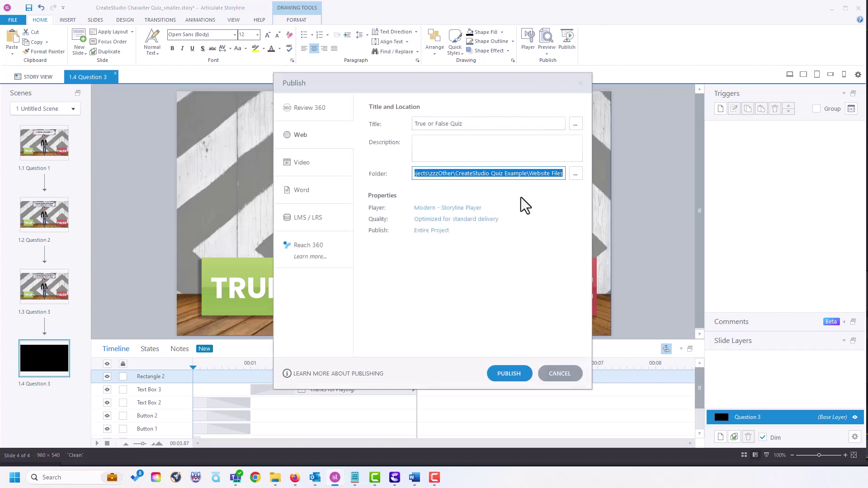
pyautogui.click(433, 219)
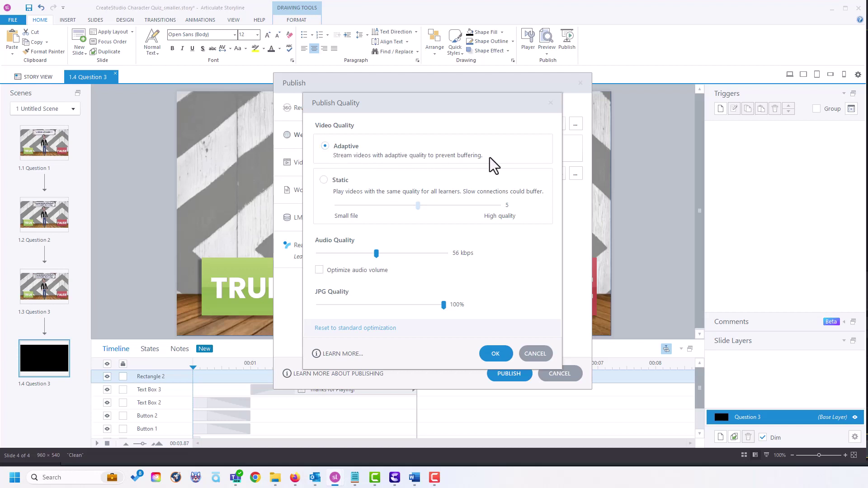
pyautogui.click(526, 350)
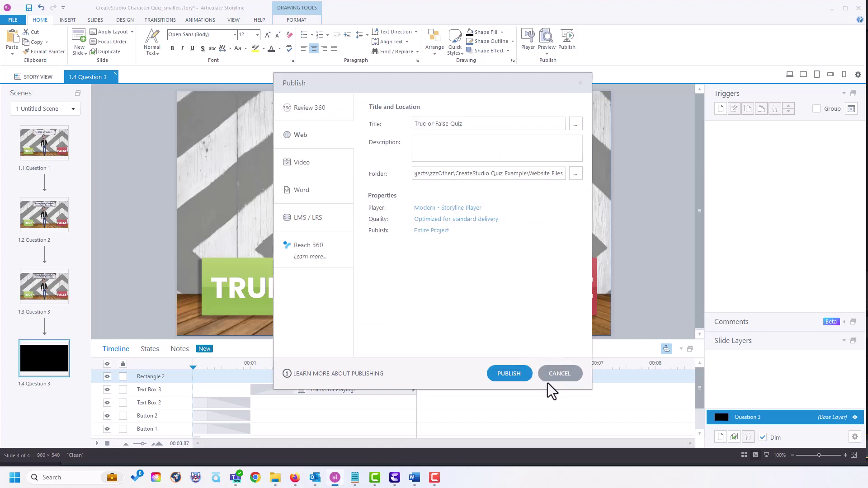
pyautogui.click(558, 372)
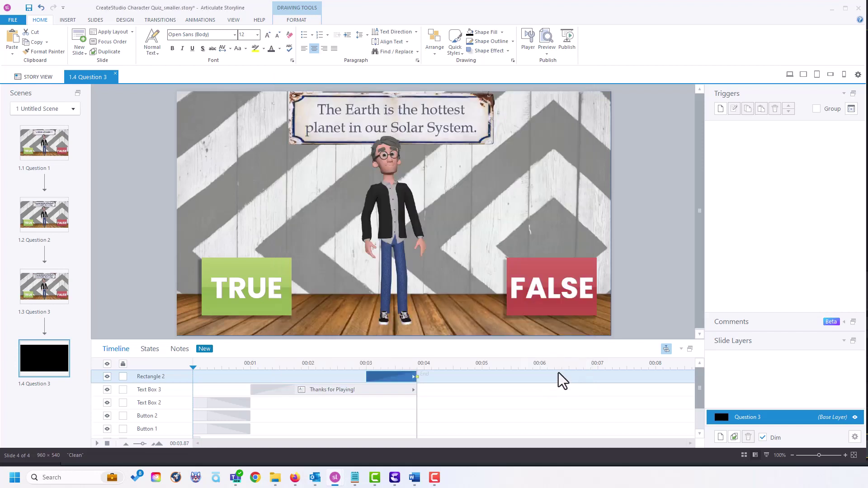
# On Question 1's Wrong layer, isolate Picture 1, then show all objects and select it.
pyautogui.click(39, 141)
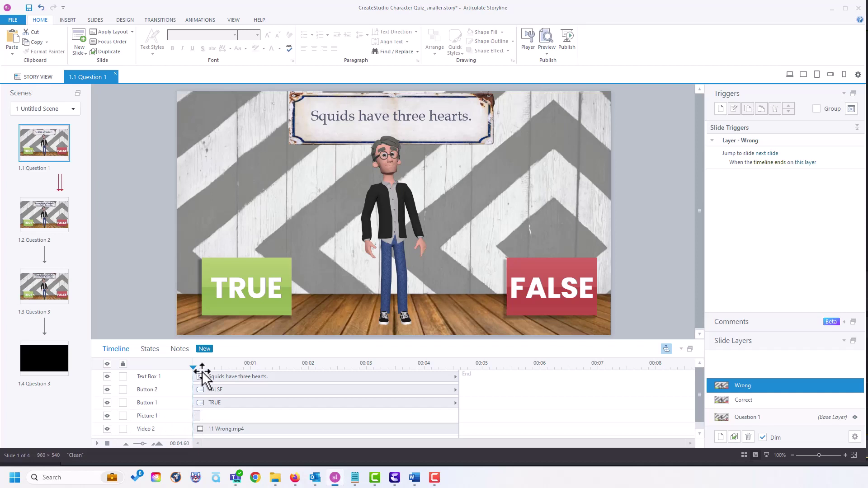
pyautogui.moveTo(193, 367); pyautogui.dragTo(198, 367)
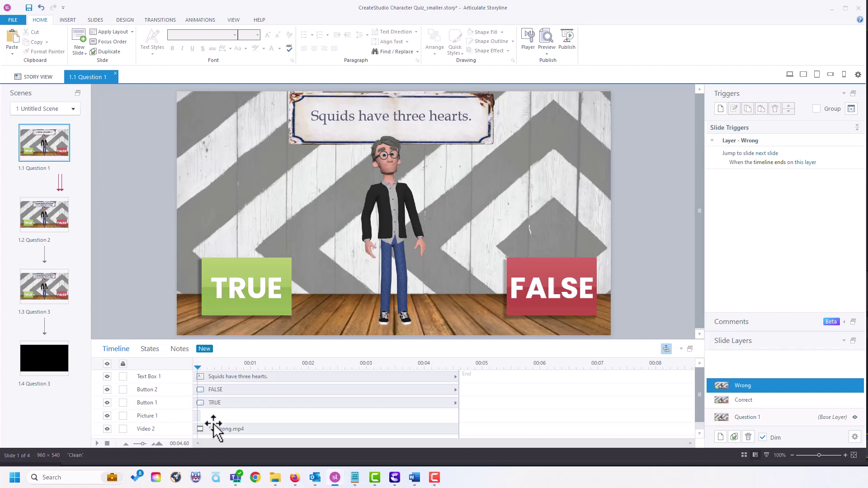
pyautogui.click(108, 364)
pyautogui.click(106, 416)
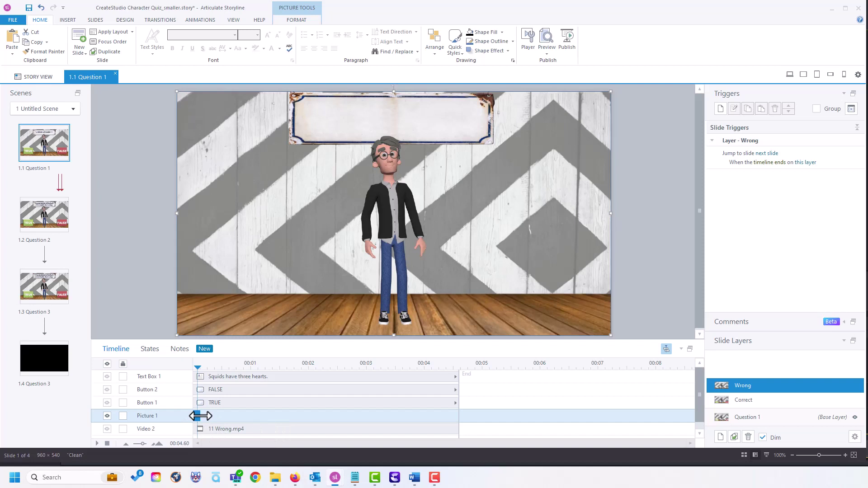
pyautogui.click(107, 367)
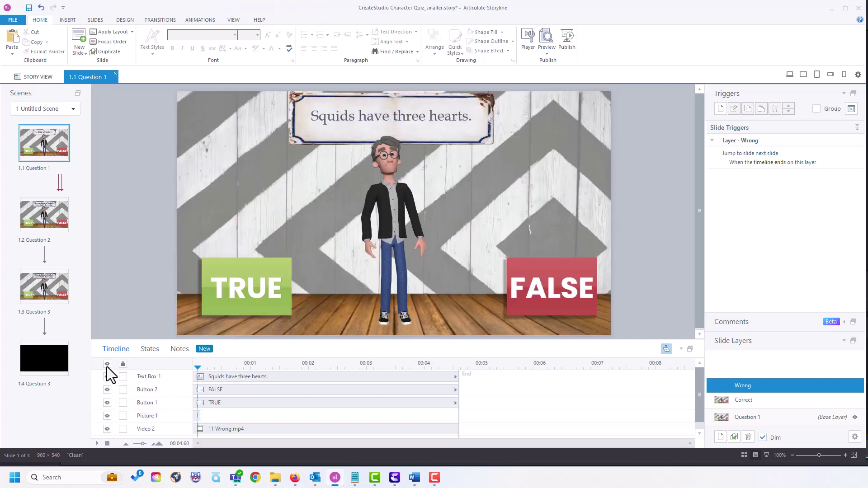
pyautogui.click(108, 416)
# Preview Question 1, answer TRUE to watch Tom's dance, then open the Correct layer.
pyautogui.click(550, 55)
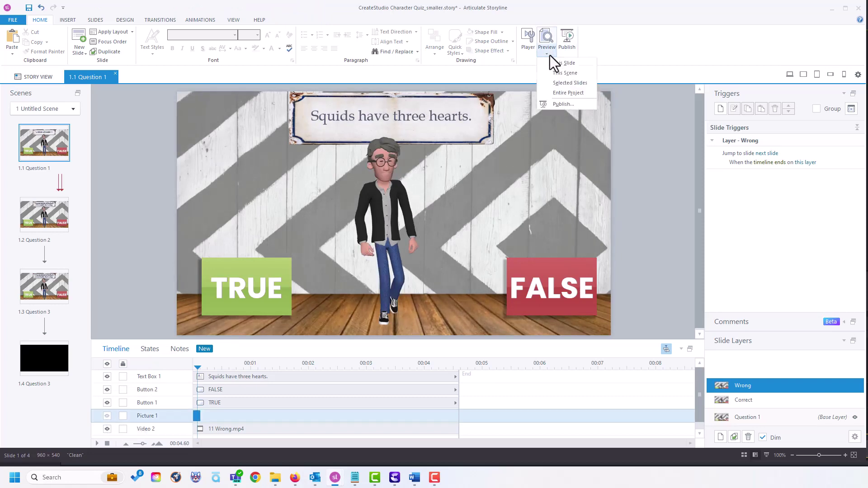
pyautogui.click(570, 63)
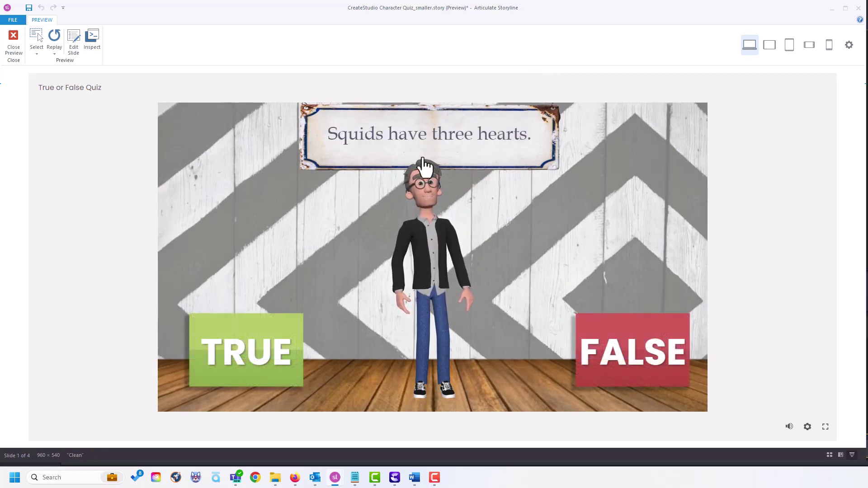
pyautogui.click(231, 376)
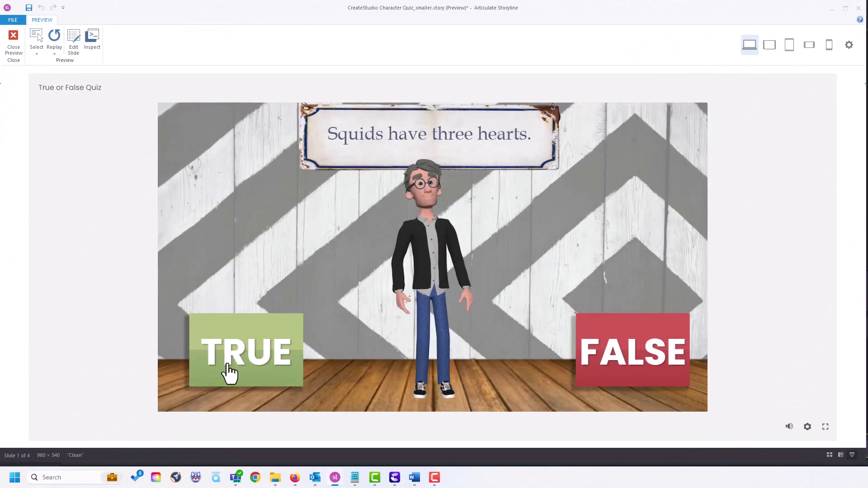
pyautogui.click(231, 366)
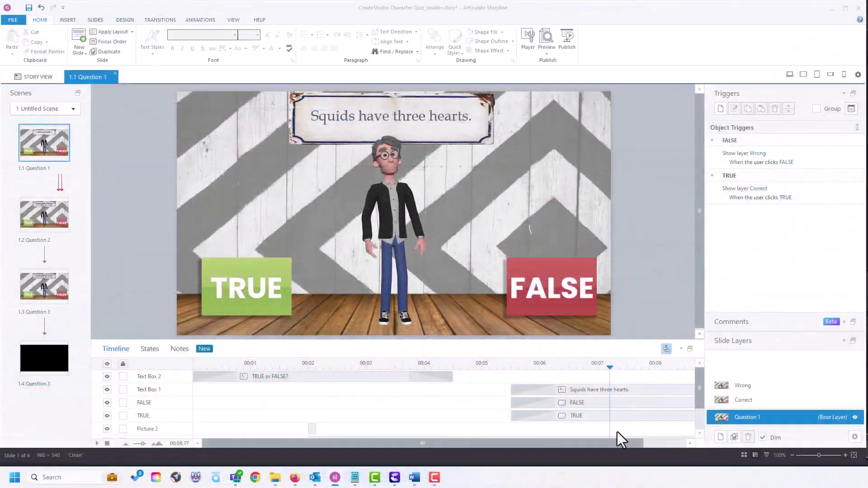
pyautogui.click(746, 399)
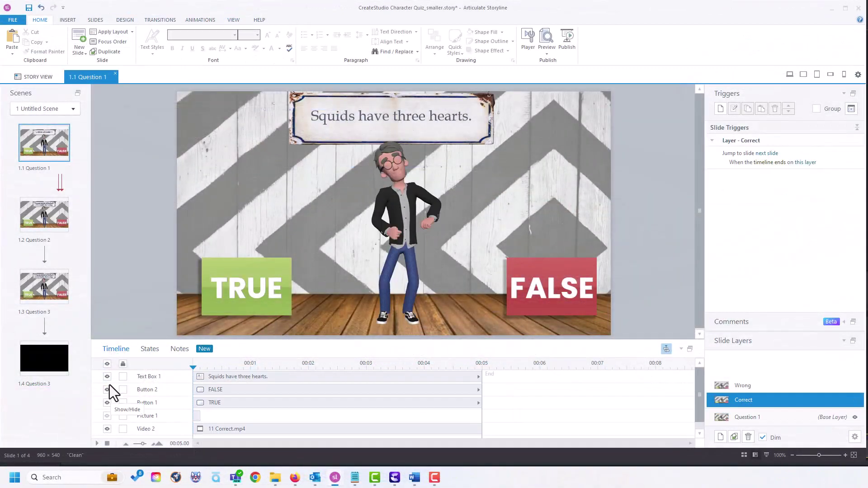
# Set Picture 1's duration to 0.13 seconds on the Correct layer, then unhide all objects.
pyautogui.click(107, 365)
pyautogui.click(106, 415)
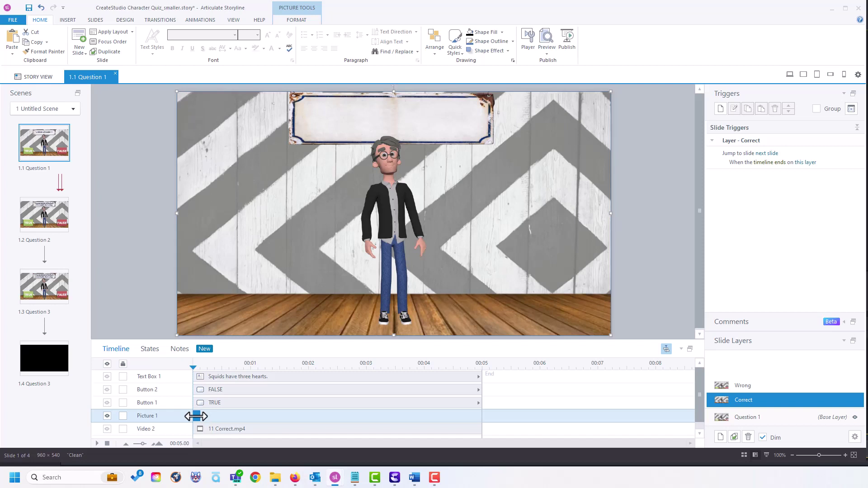
pyautogui.rightClick(195, 416)
pyautogui.click(230, 410)
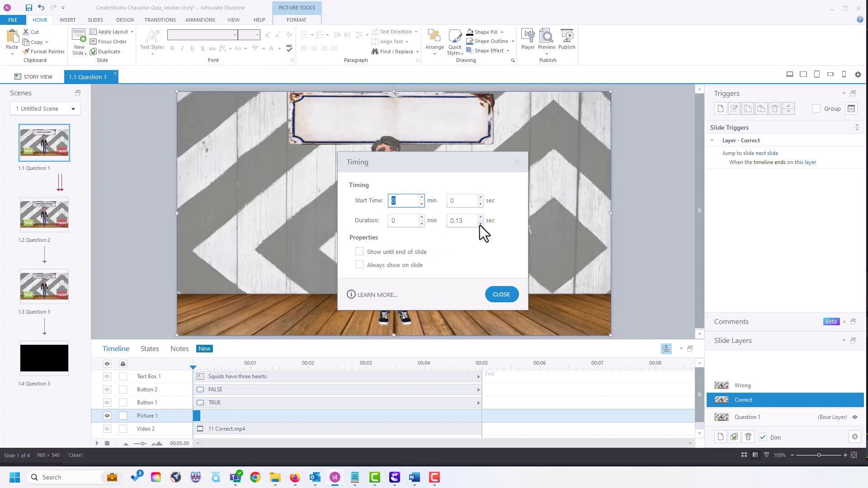
pyautogui.click(480, 226)
pyautogui.click(500, 294)
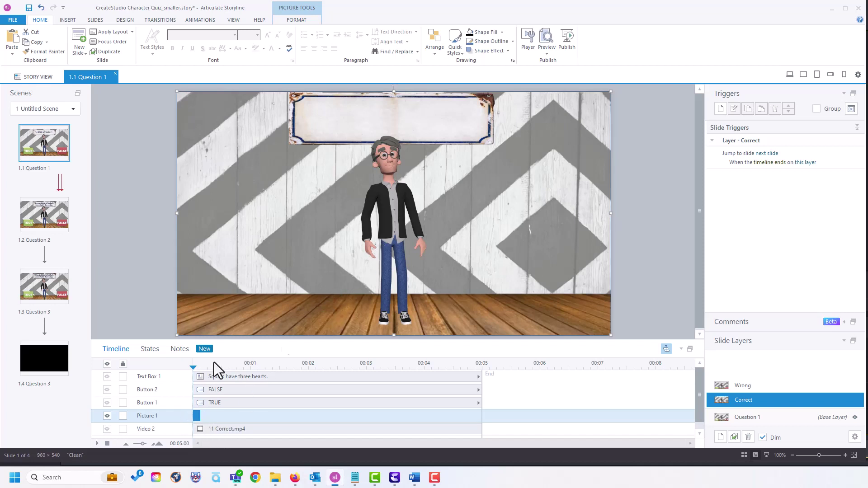
pyautogui.click(108, 365)
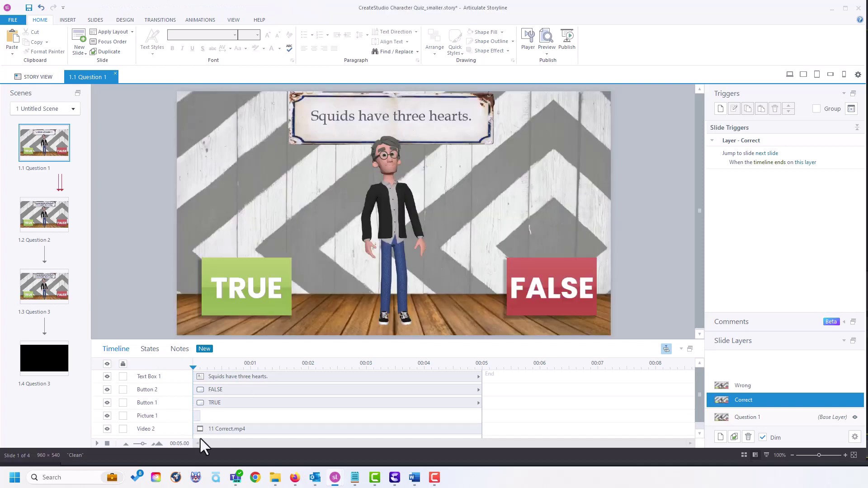
pyautogui.click(545, 55)
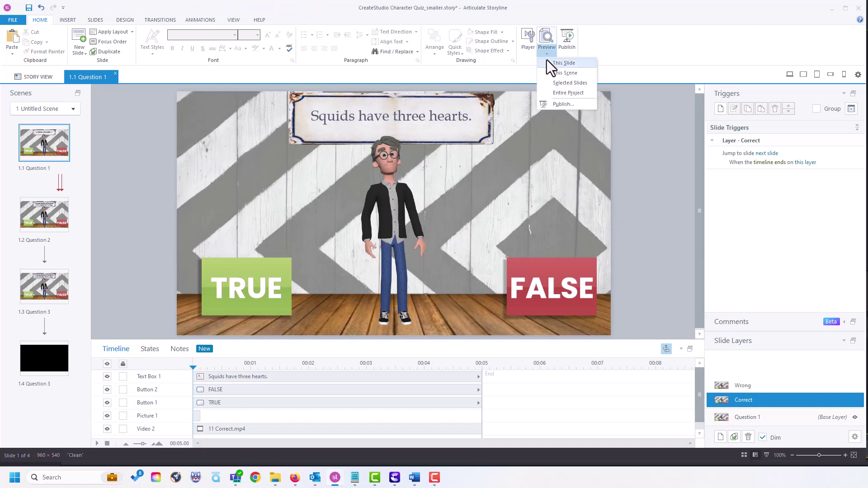
pyautogui.click(556, 63)
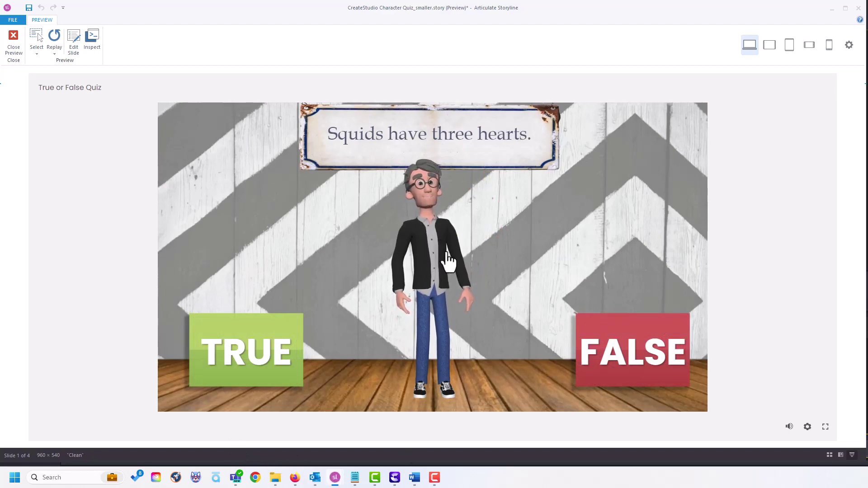
pyautogui.click(217, 351)
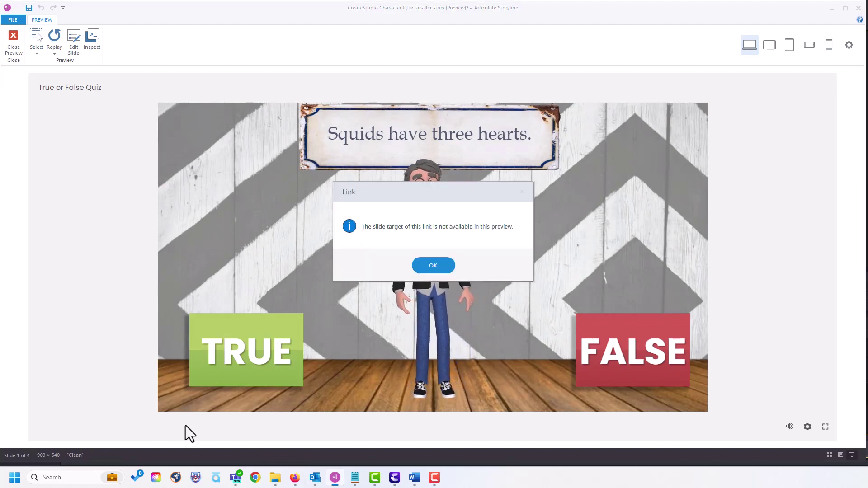
pyautogui.click(428, 266)
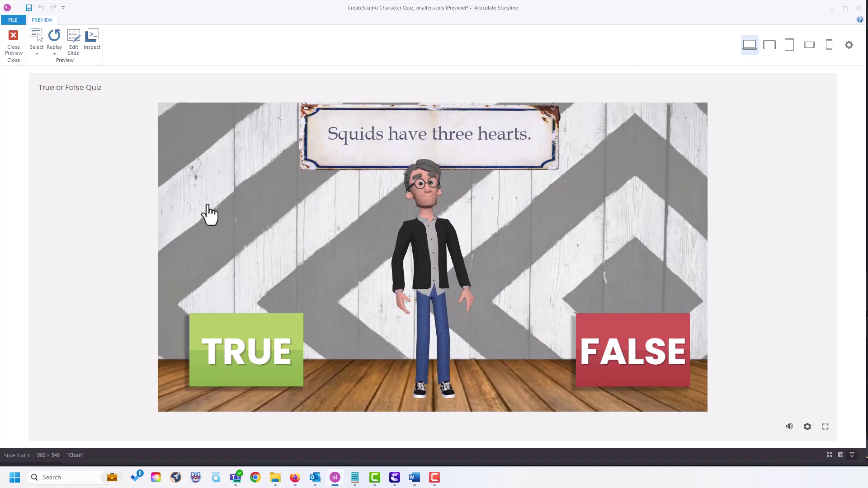
pyautogui.click(13, 41)
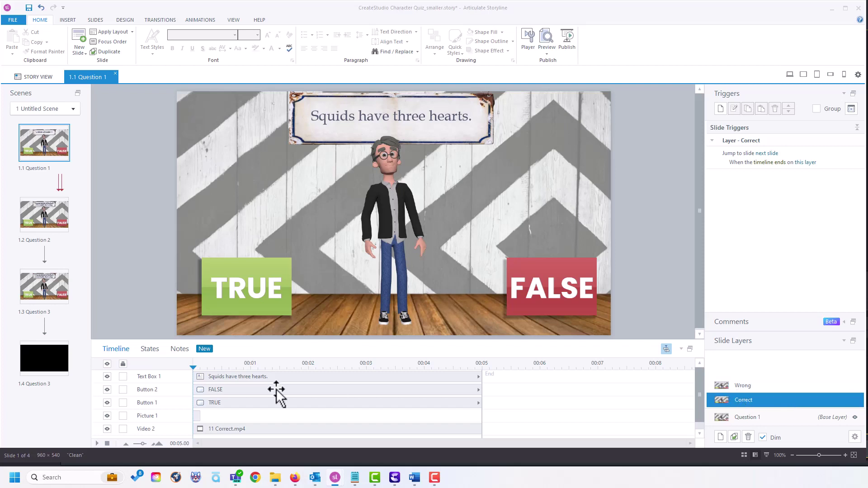
pyautogui.click(44, 358)
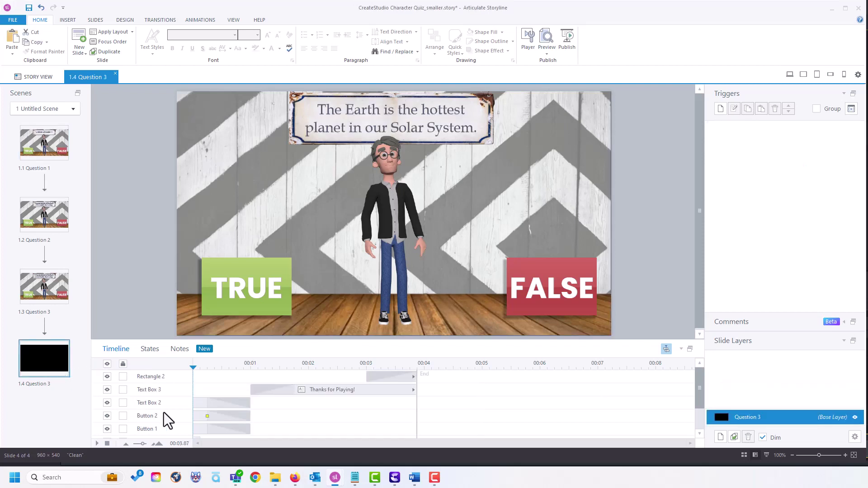
pyautogui.scroll(-3, 211, 414)
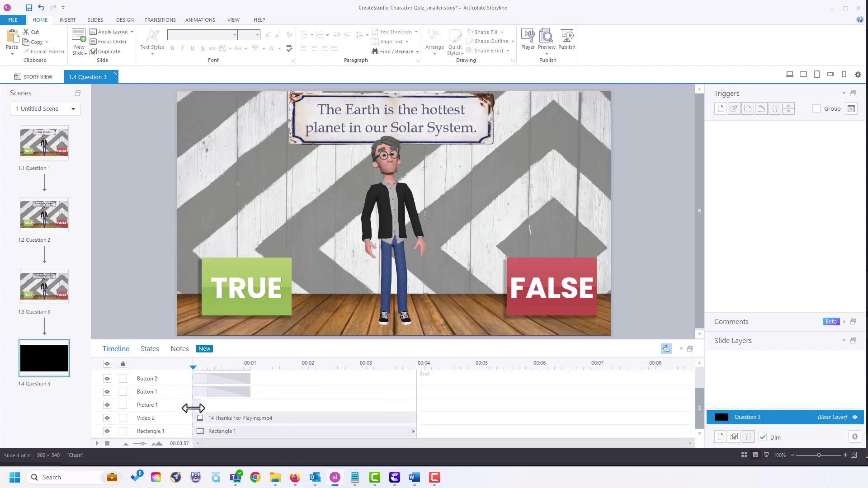
pyautogui.click(197, 407)
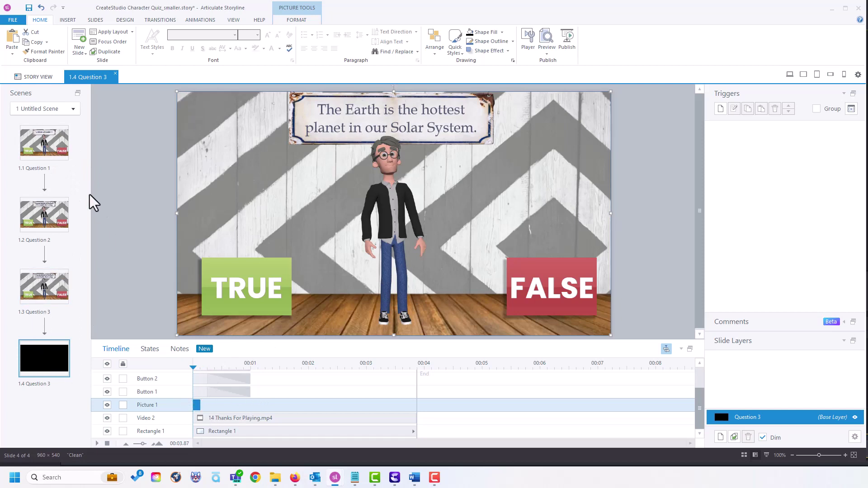
pyautogui.click(44, 145)
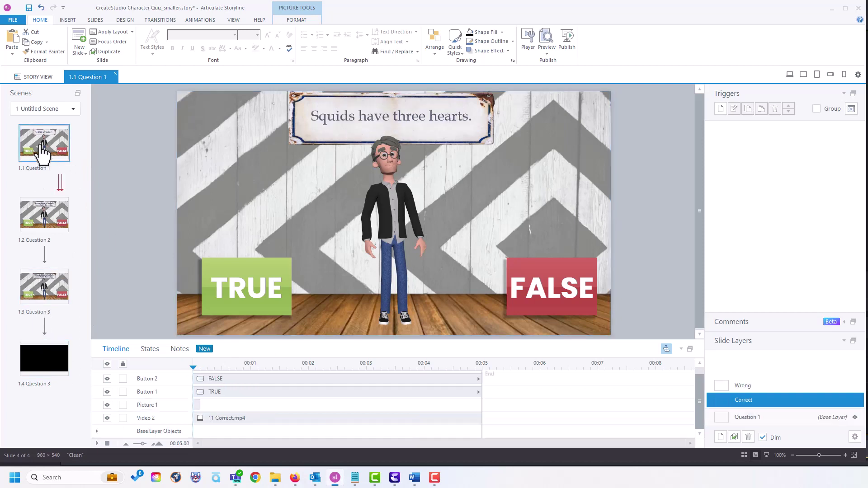
pyautogui.click(197, 406)
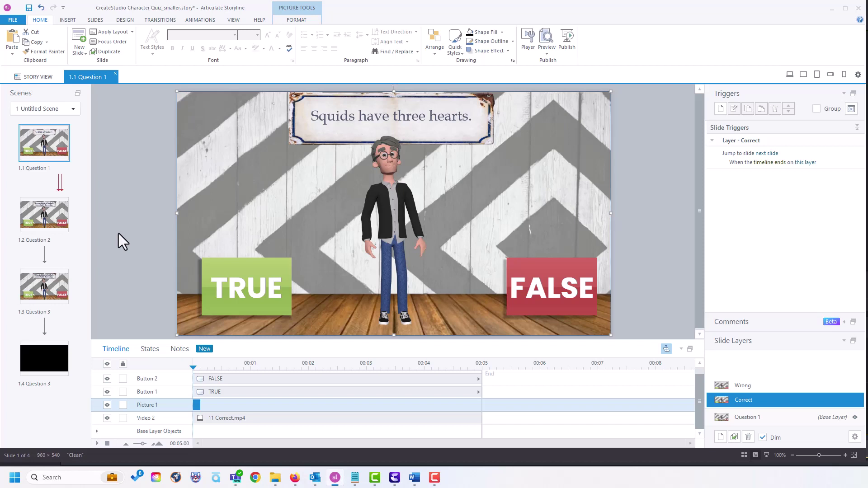
# Check the True or False Quiz's Web publish title and folder, then cancel.
pyautogui.click(567, 42)
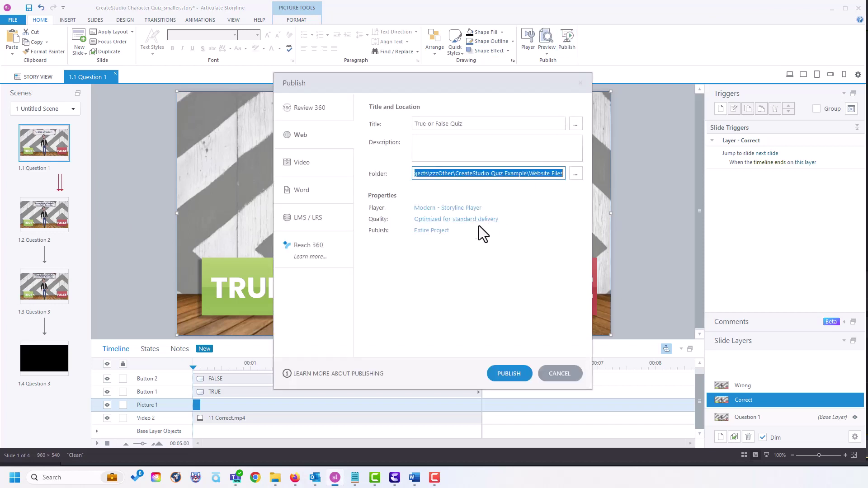
pyautogui.click(559, 373)
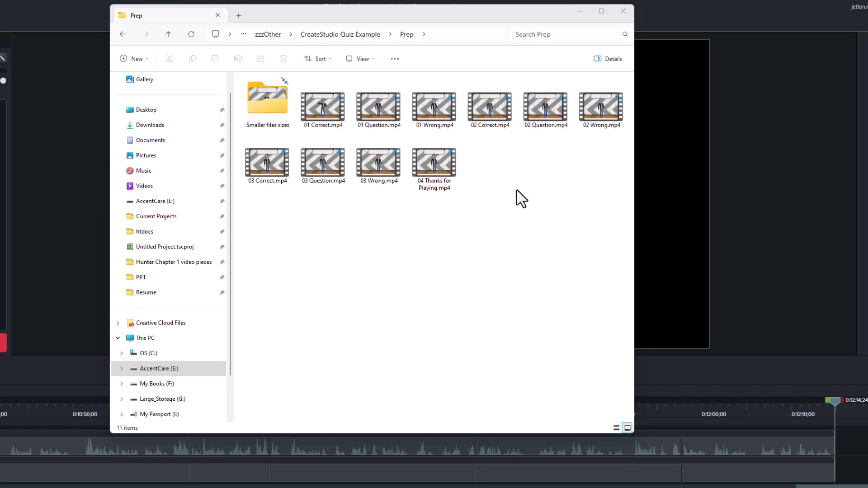
# Confirm the ten original quiz MP4s total 191 MB, then clear the selection.
pyautogui.keyDown('shift'); pyautogui.click(438, 161); pyautogui.keyUp('shift')
pyautogui.rightClick(439, 160)
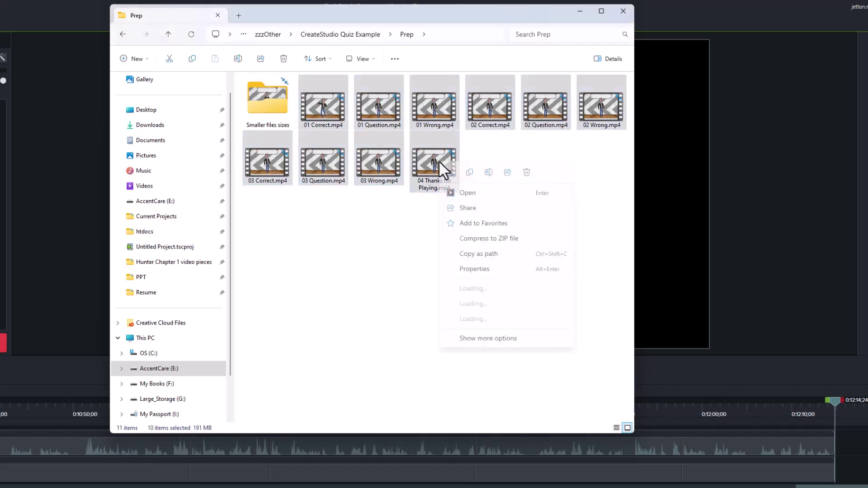
pyautogui.click(475, 269)
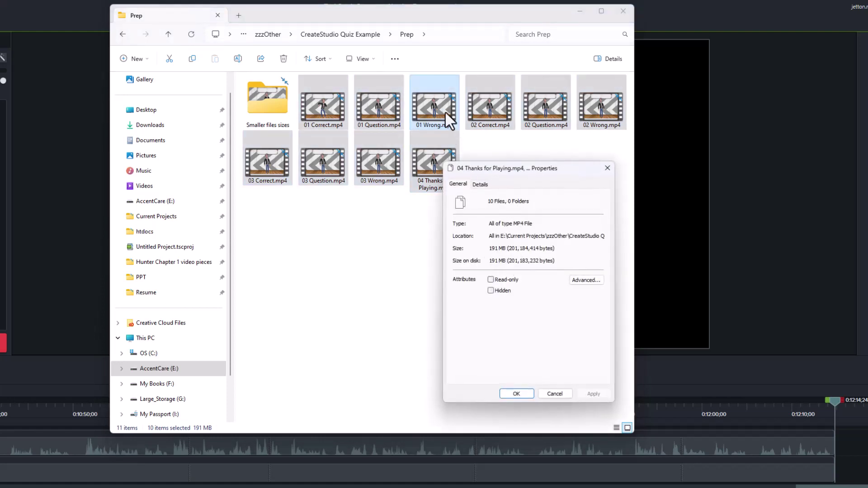
pyautogui.click(554, 394)
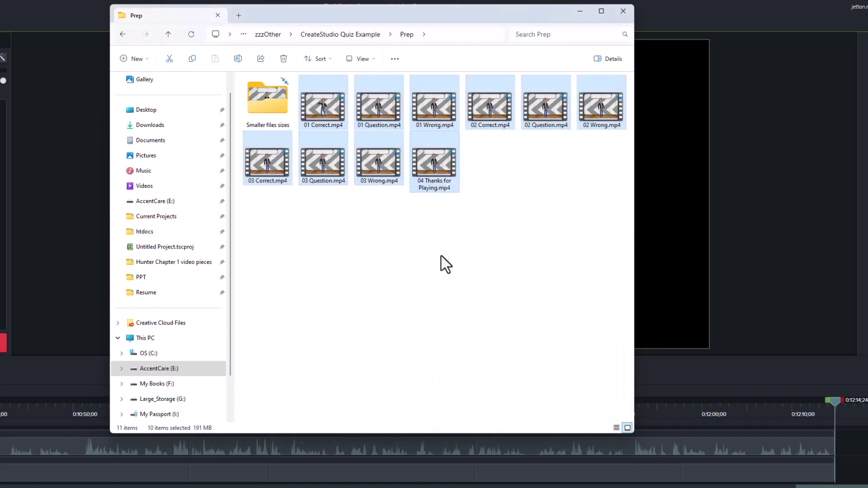
pyautogui.click(373, 242)
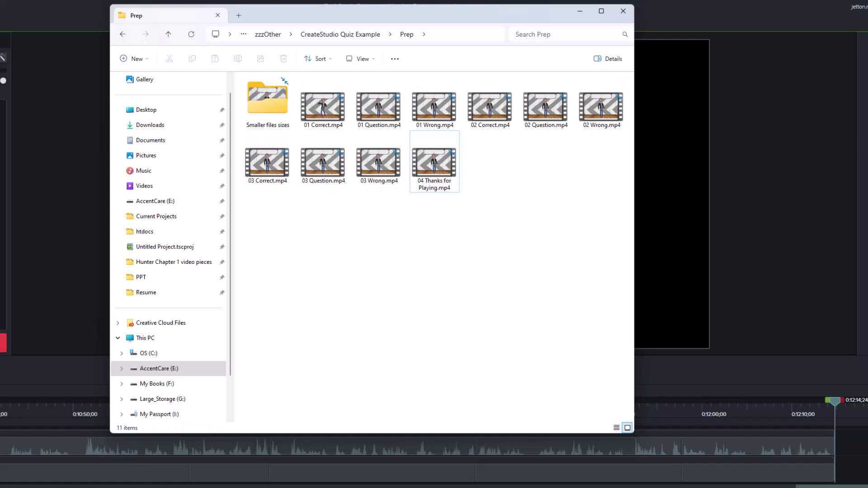
pyautogui.click(237, 483)
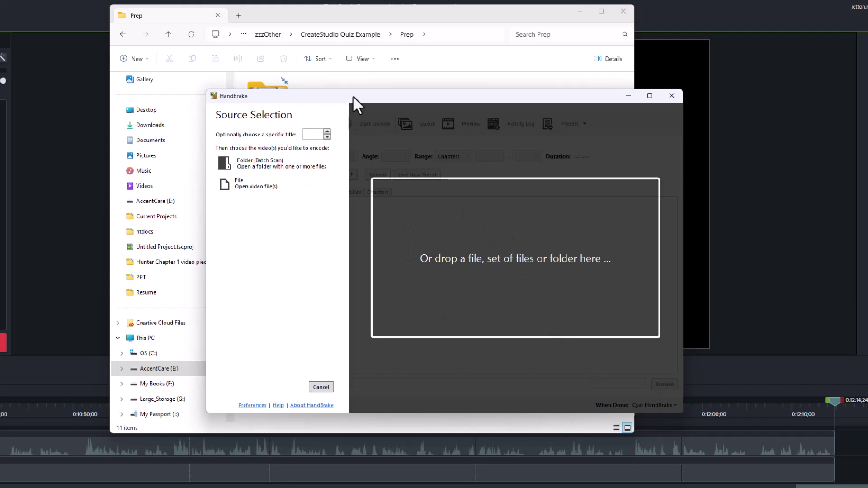
# Load 01 Correct.mp4 into HandBrake as the source video.
pyautogui.moveTo(353, 95)
pyautogui.mouseDown()
pyautogui.moveTo(318, 132)
pyautogui.moveTo(647, 114)
pyautogui.mouseUp()
pyautogui.click(323, 109)
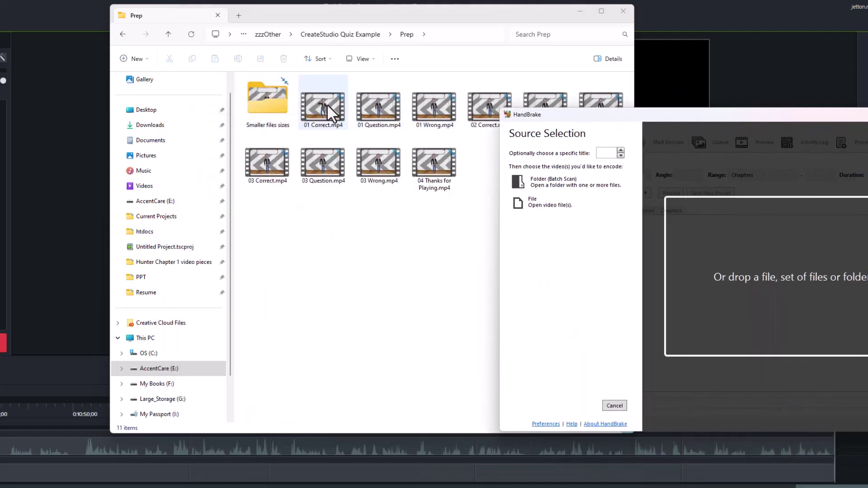
pyautogui.moveTo(397, 146)
pyautogui.mouseDown()
pyautogui.moveTo(419, 160)
pyautogui.moveTo(756, 255)
pyautogui.mouseUp()
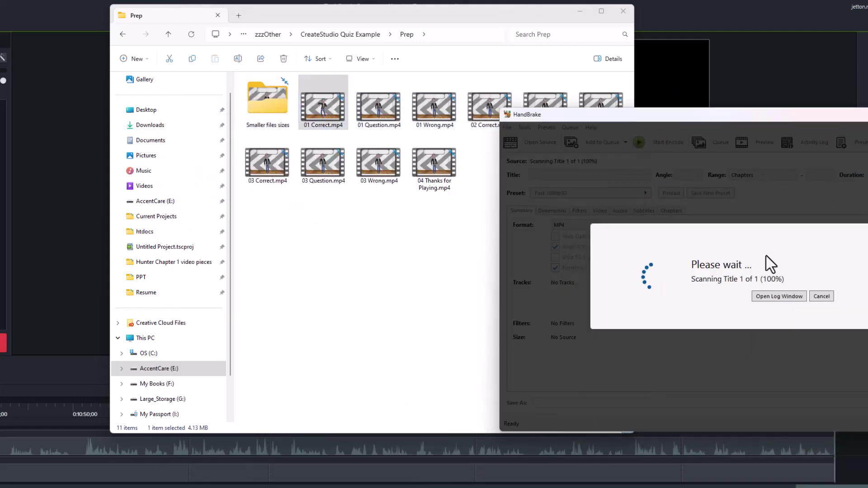
pyautogui.moveTo(814, 115); pyautogui.dragTo(545, 80)
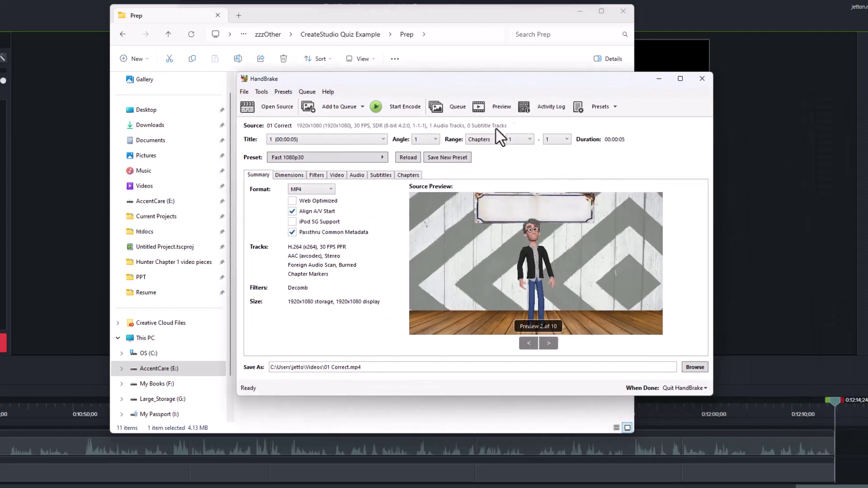
# Encode it as a web-optimized MP4 with Fast 1080p30, letting HandBrake quit afterwards.
pyautogui.click(292, 201)
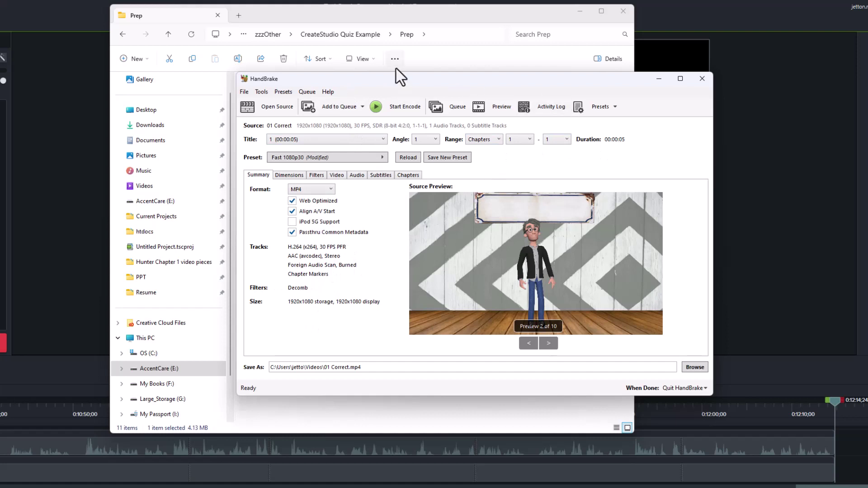
pyautogui.click(389, 106)
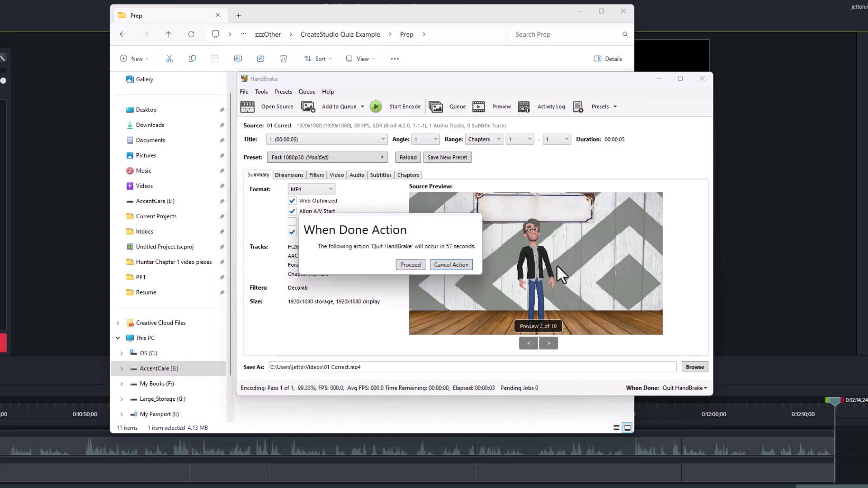
pyautogui.click(412, 264)
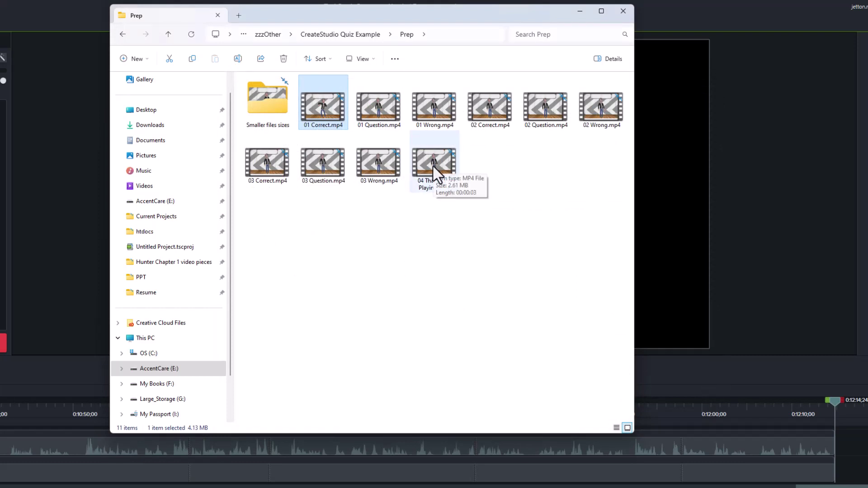
# Check in Properties that all ten videos in Smaller files sizes total 21.1 MB.
pyautogui.click(267, 105)
pyautogui.doubleClick(277, 105)
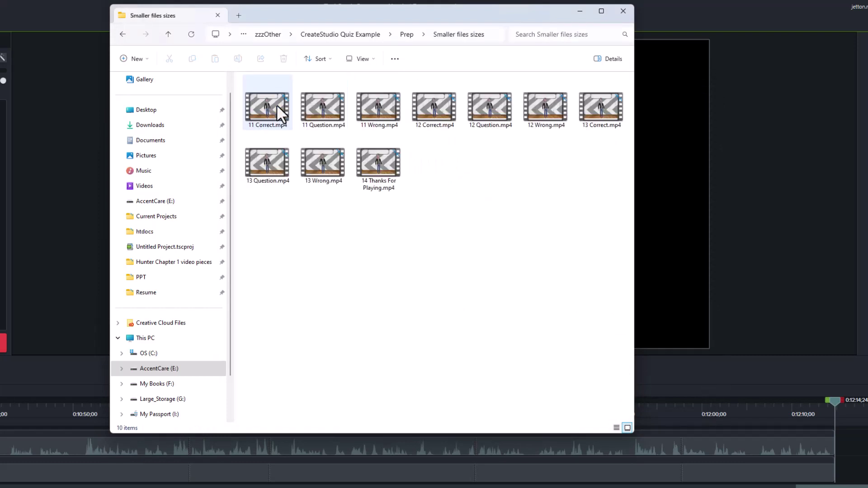
pyautogui.click(276, 104)
pyautogui.keyDown('shift'); pyautogui.click(371, 159); pyautogui.keyUp('shift')
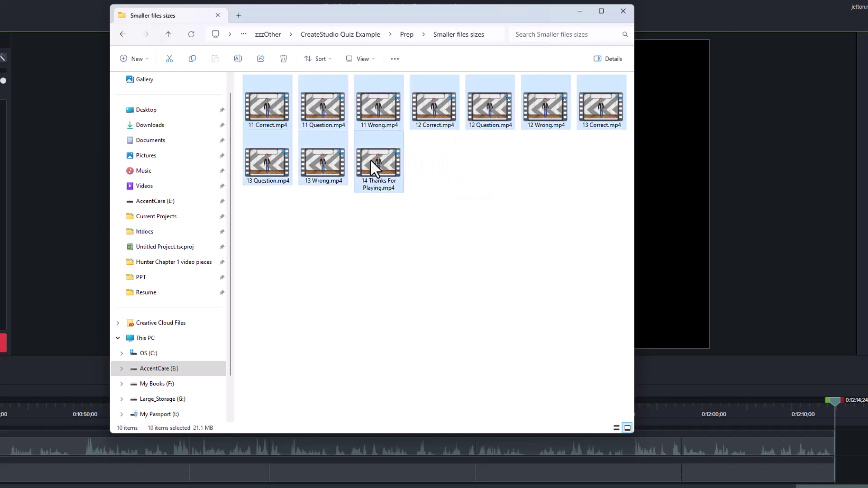
pyautogui.rightClick(370, 159)
pyautogui.click(405, 269)
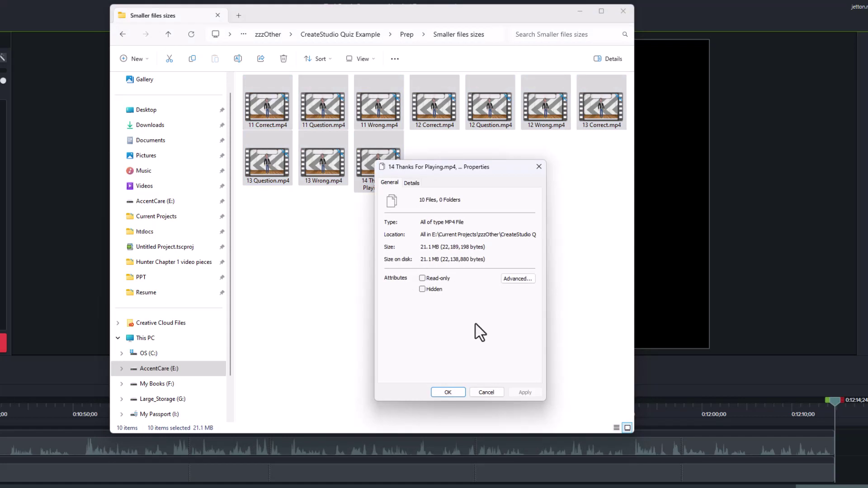
pyautogui.click(486, 392)
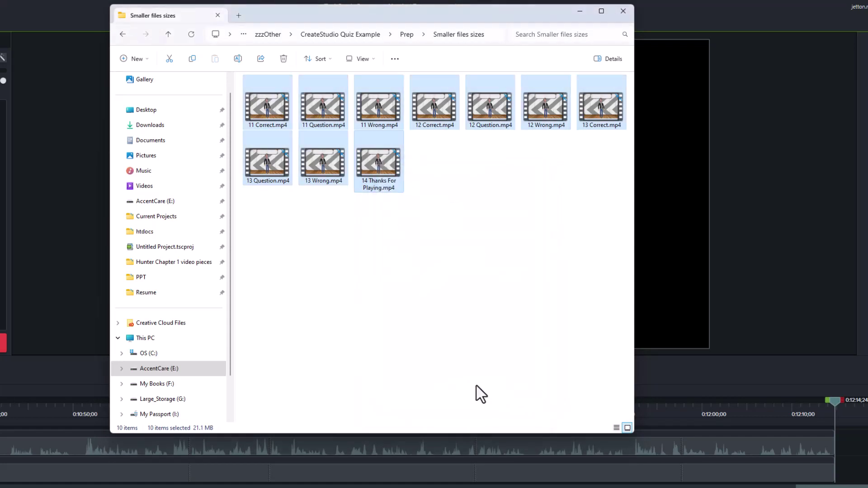